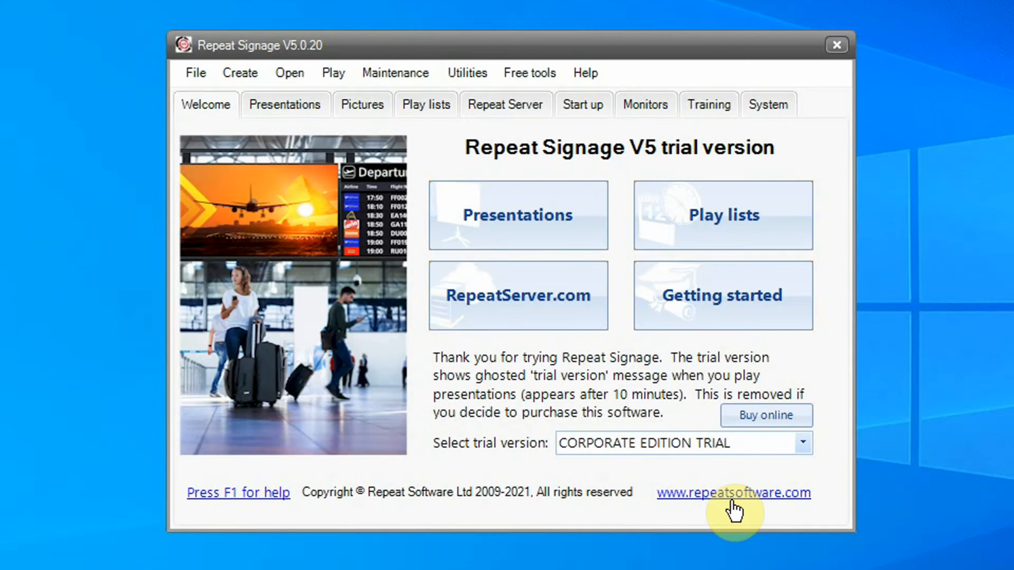
- Open the Data connection manager from the Utilities menu
left_click(485, 71)
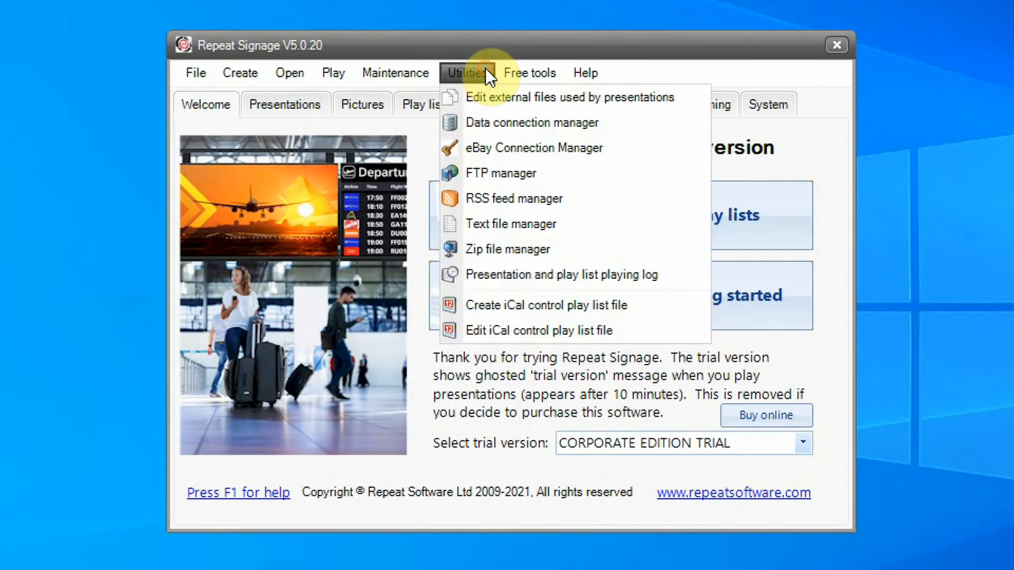
left_click(499, 122)
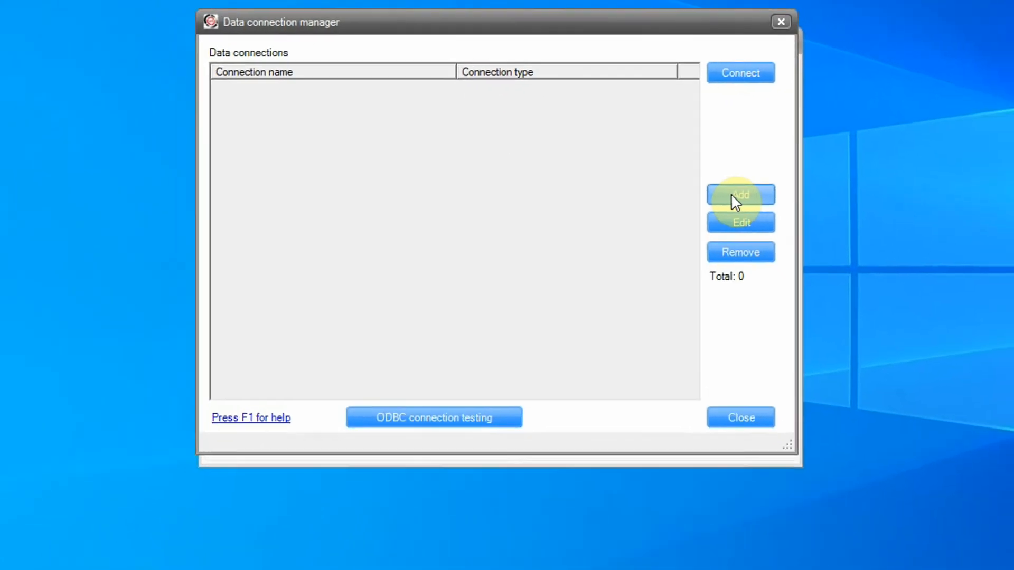
- Add a new data connection named DatabaseCSV of type CSV file
left_click(733, 196)
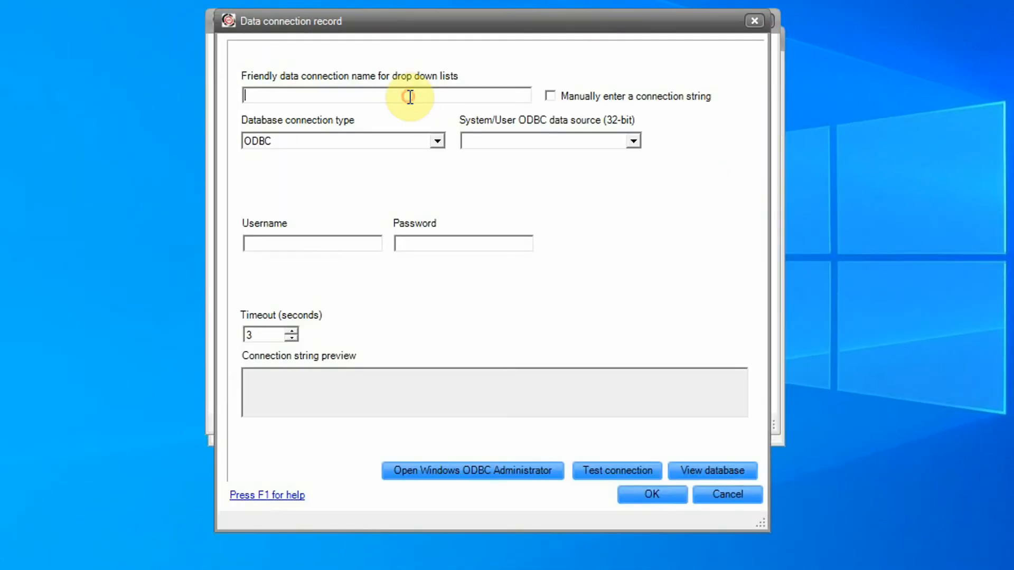
type("Da")
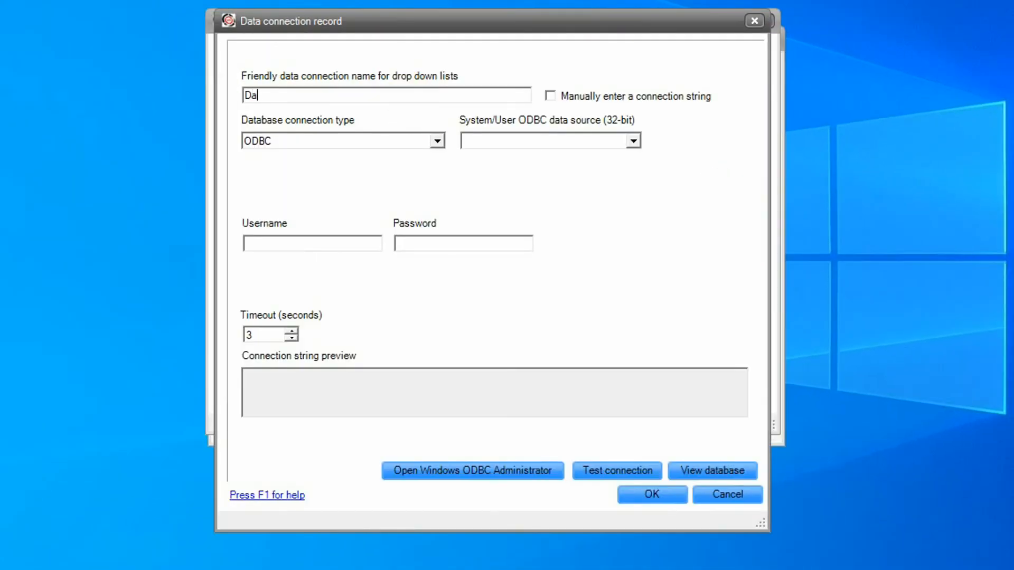
type("tabaseCSV")
left_click(437, 143)
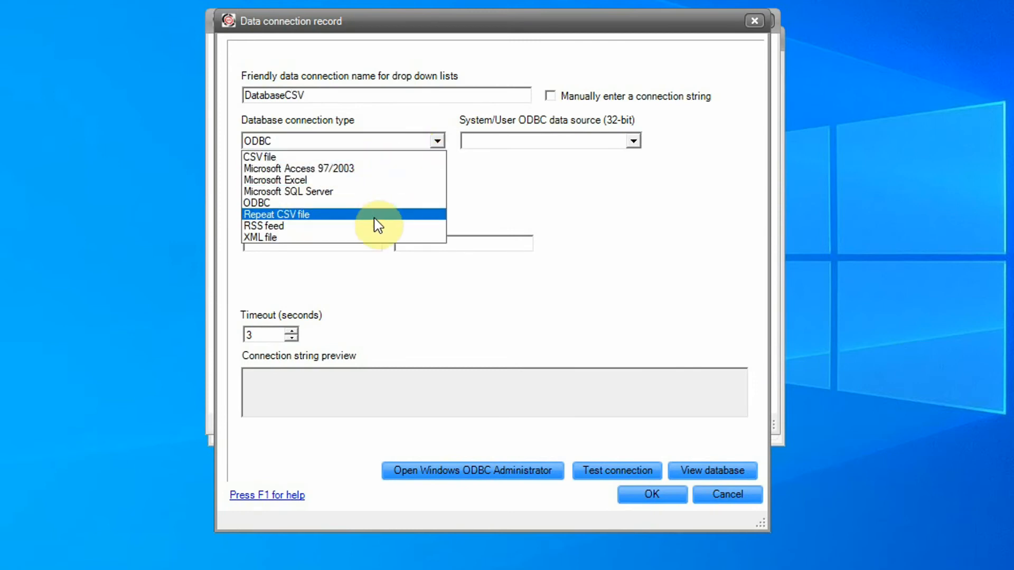
left_click(357, 158)
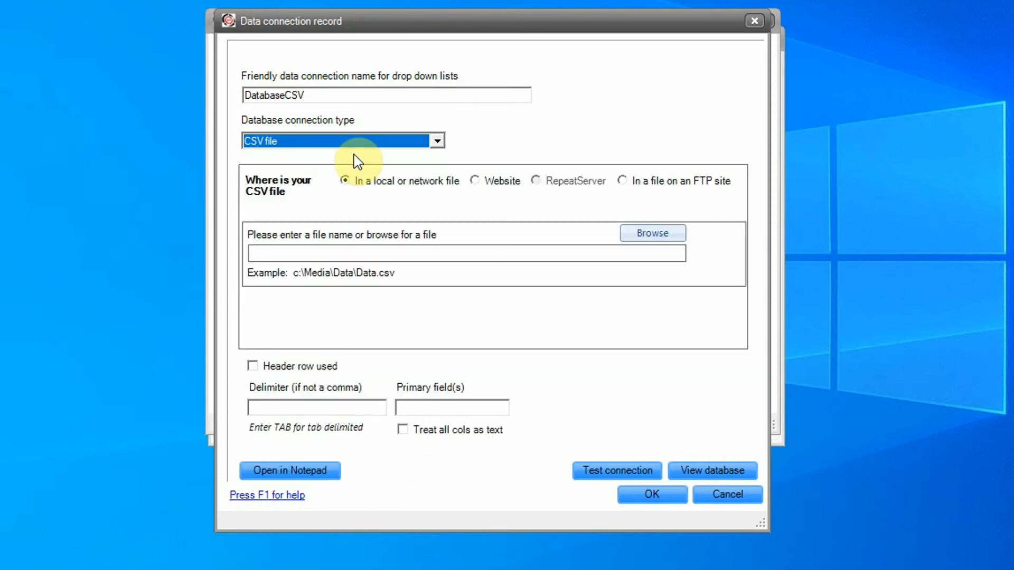
- Point the connection to C:\SampleDataBase\DatabaseCSV.csv and save it
left_click(651, 236)
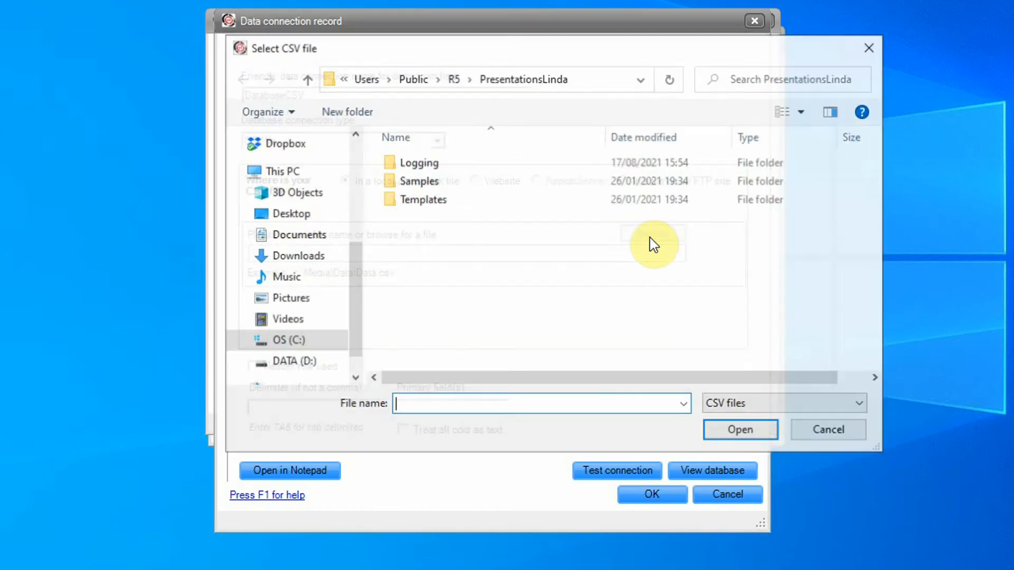
left_click(294, 340)
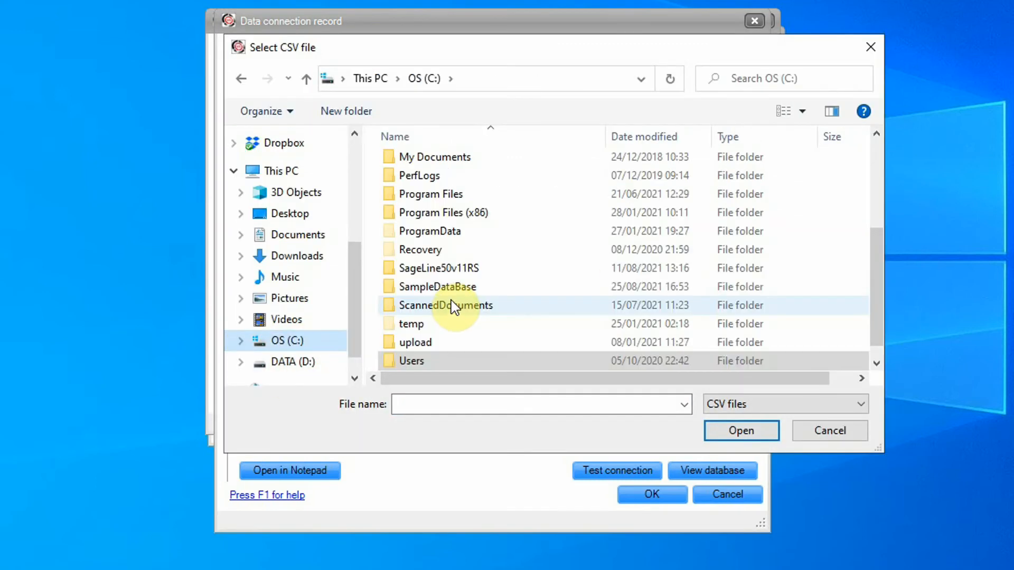
double_click(445, 288)
left_click(629, 207)
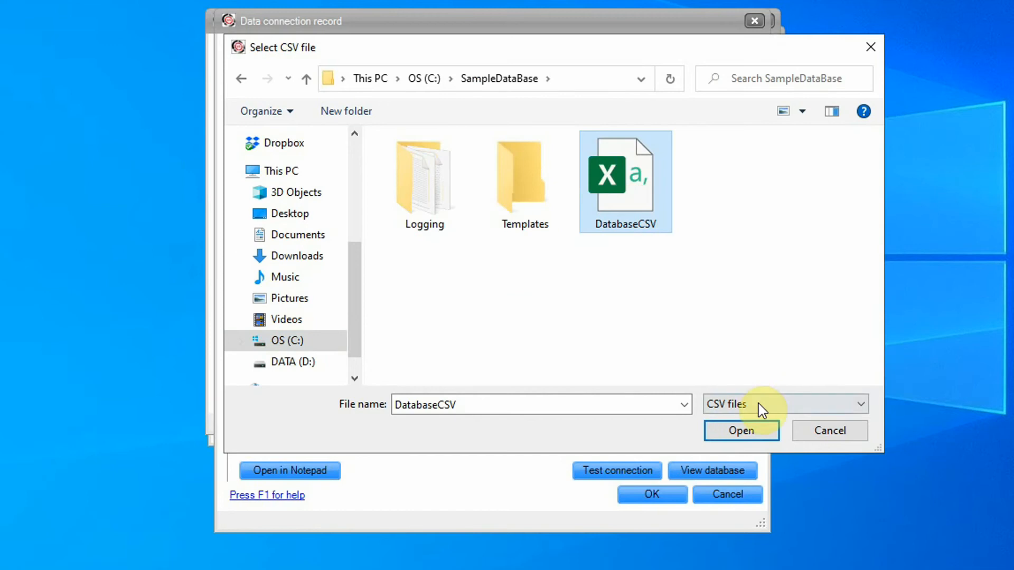
left_click(741, 431)
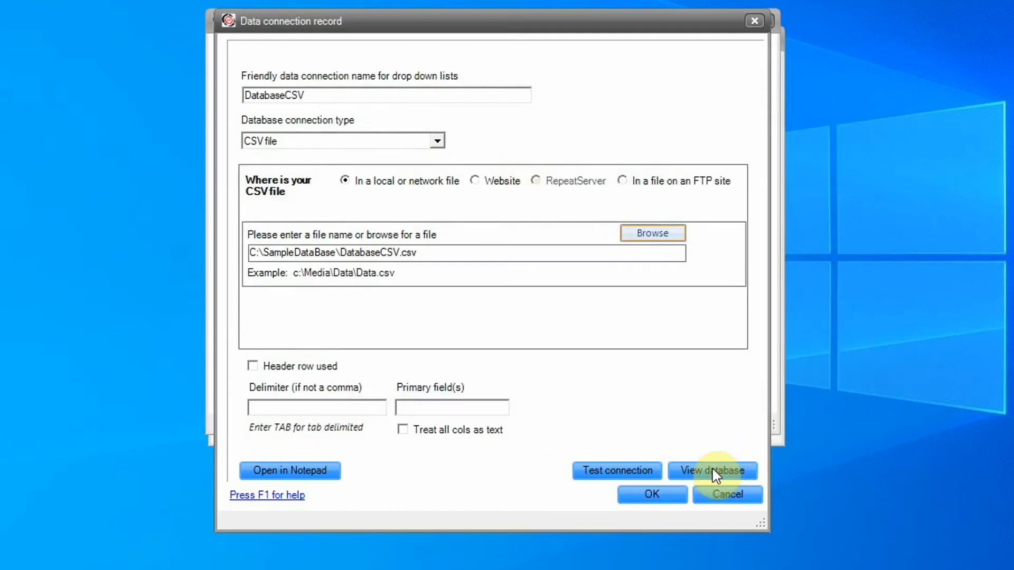
left_click(672, 499)
- Connect to DatabaseCSV, preview its six rows across Field01–Field04, then close the viewer
left_click(726, 72)
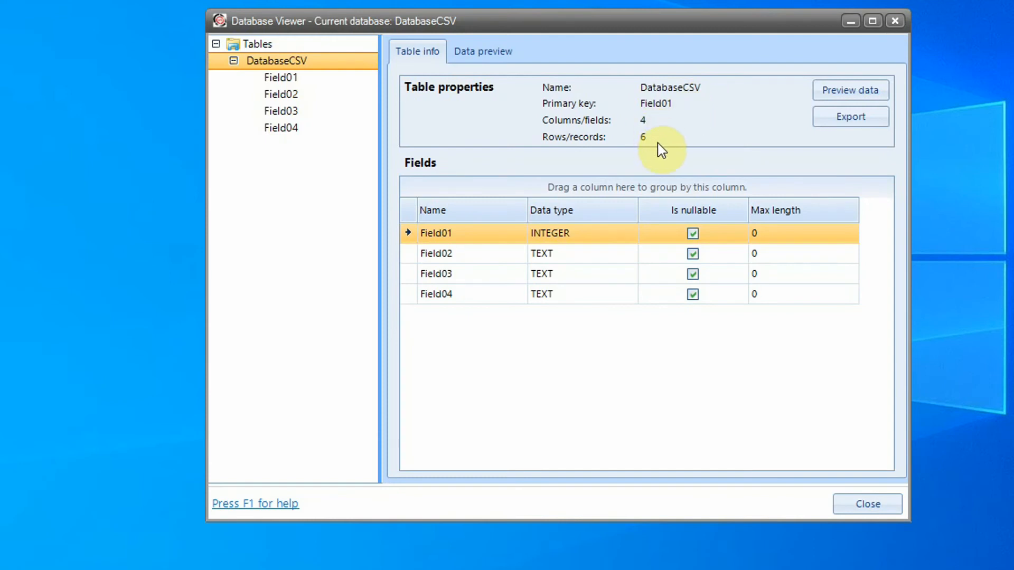
left_click(848, 94)
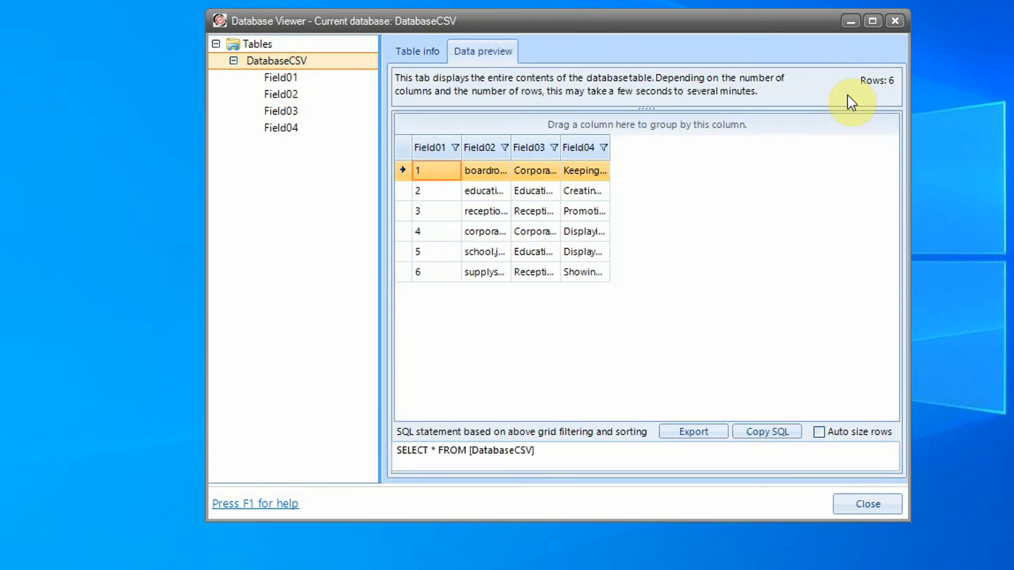
left_click(869, 504)
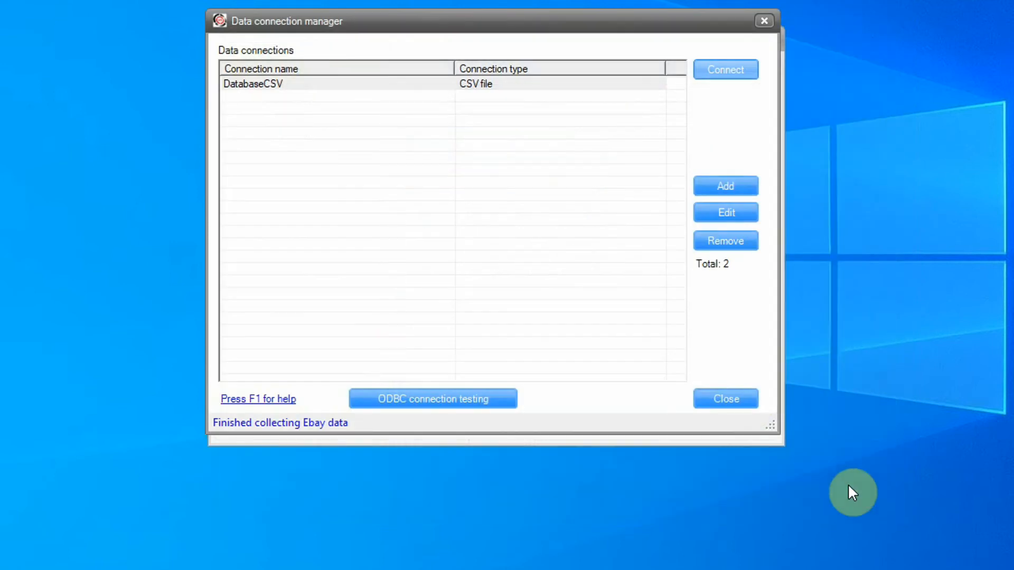
- Close the manager and create a new blank 1920x1080 presentation
left_click(742, 406)
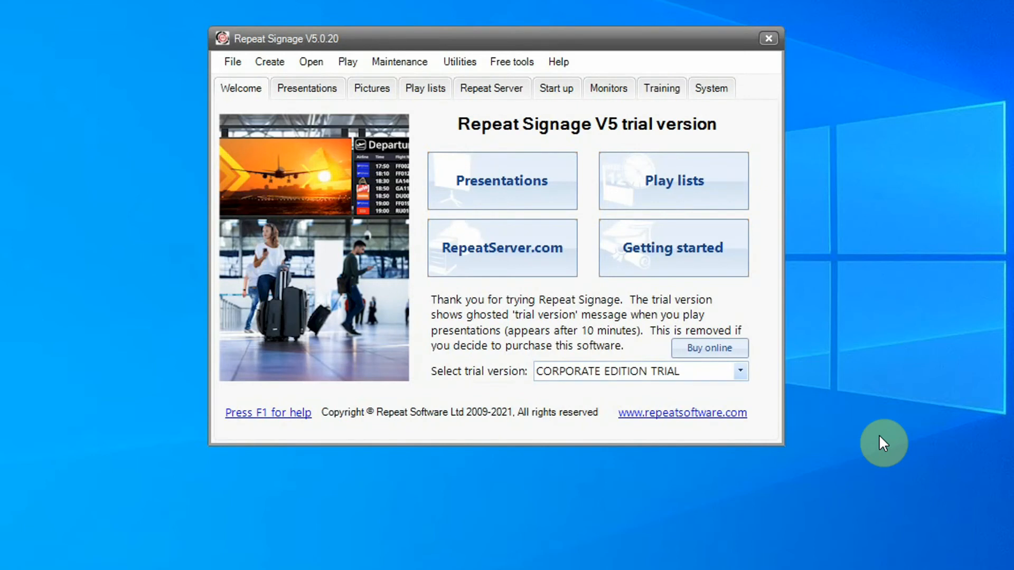
left_click(486, 181)
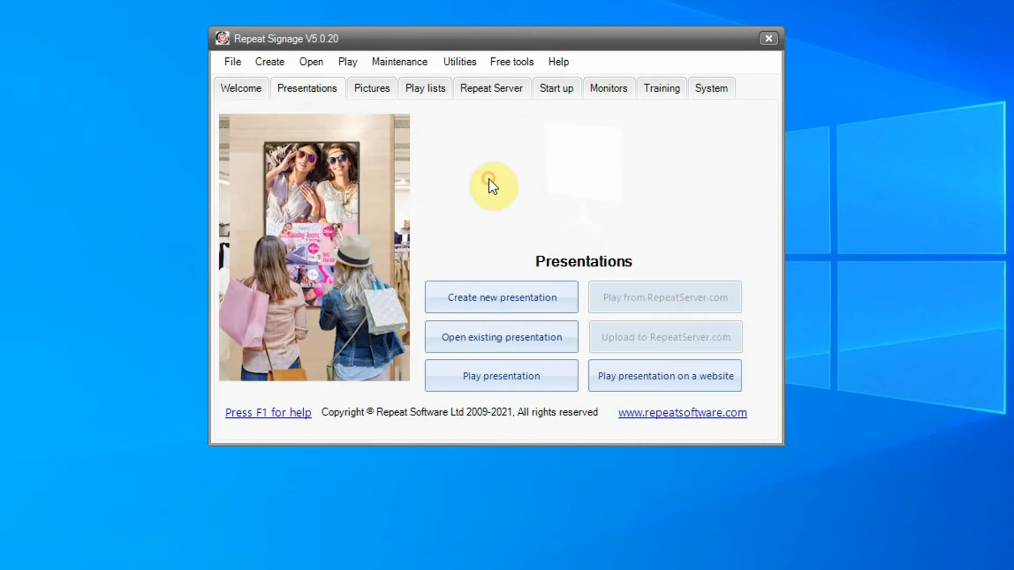
left_click(520, 296)
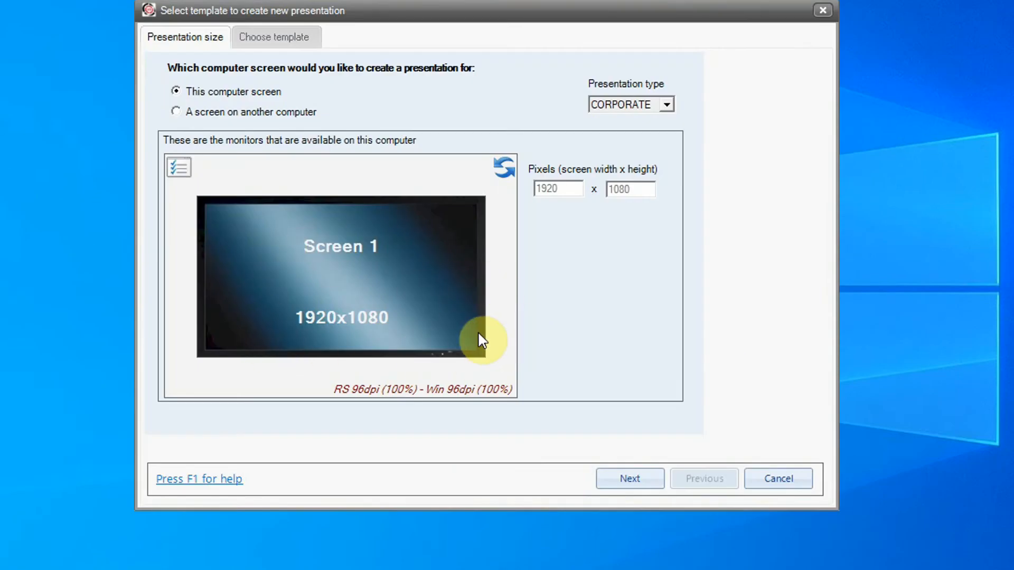
left_click(657, 478)
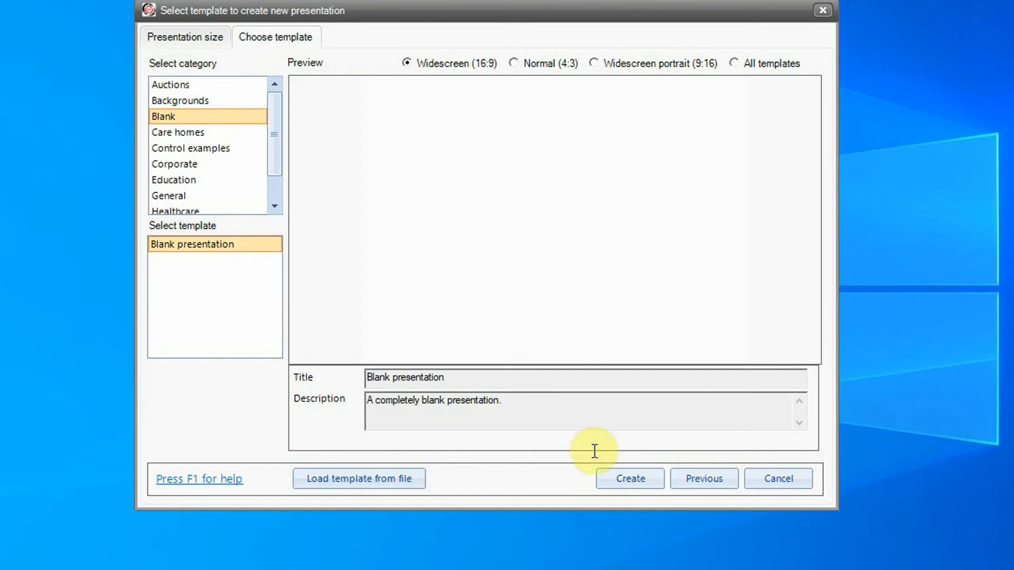
left_click(629, 488)
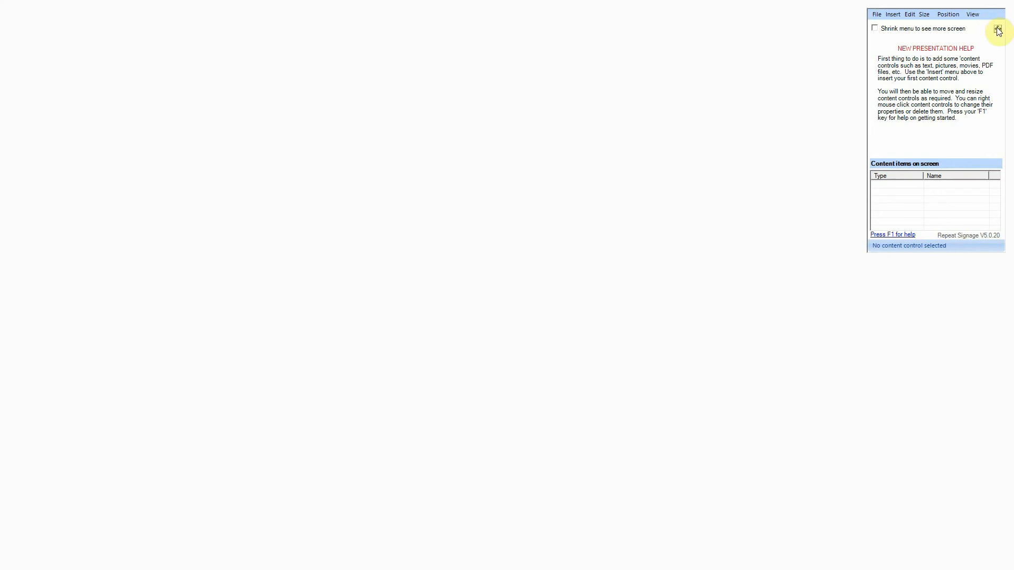
- Insert a data grid into the presentation from the data controls
mouse_move(997, 28)
left_mouse_down()
mouse_move(611, 136)
mouse_move(645, 104)
left_mouse_up()
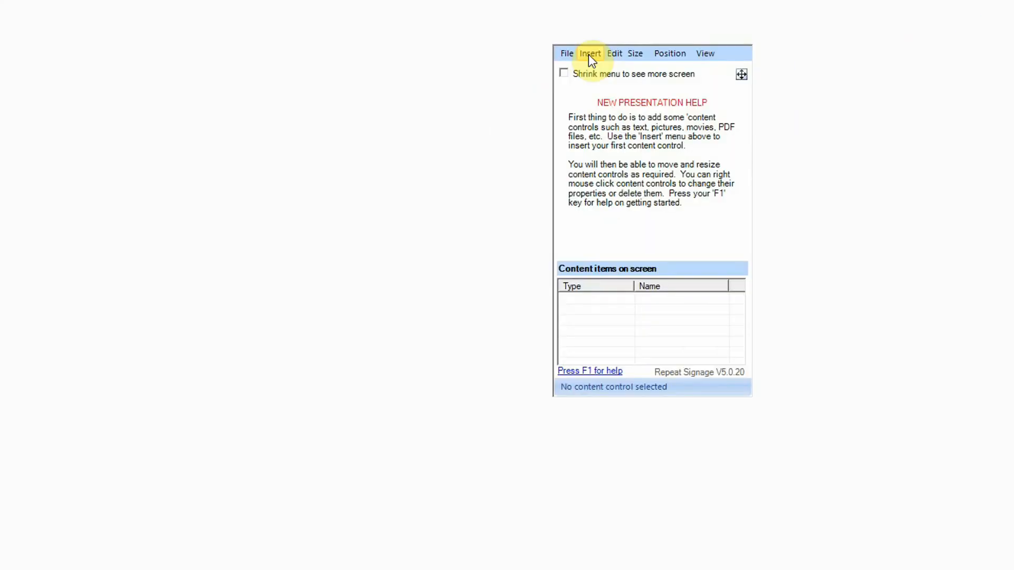
left_click(542, 93)
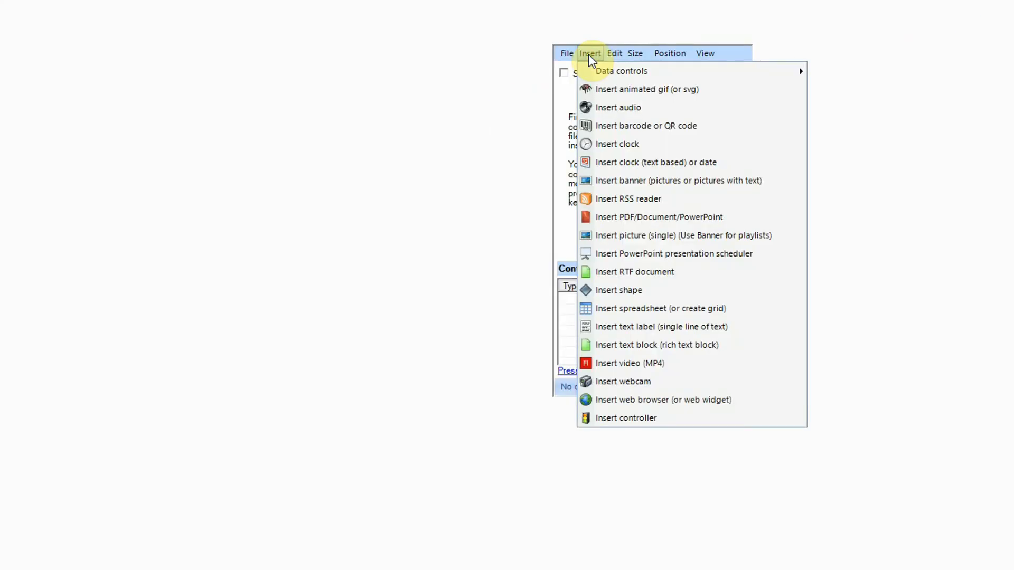
mouse_move(612, 69)
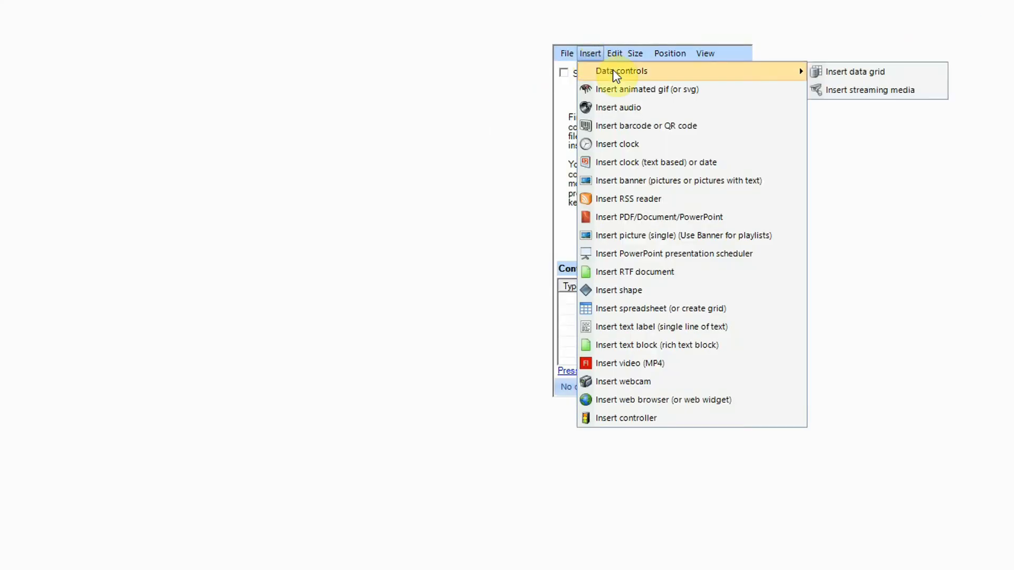
left_click(866, 73)
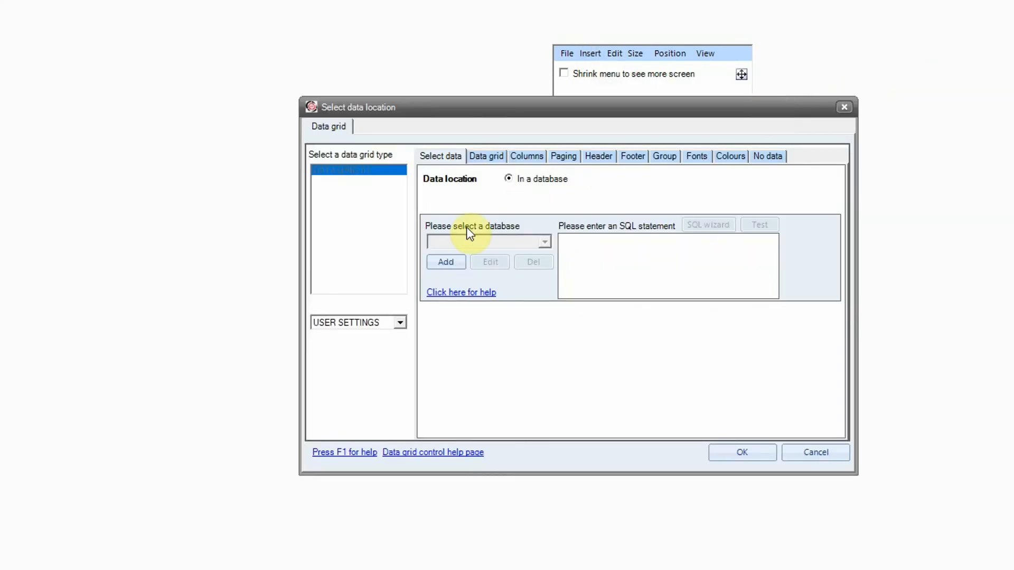
- Set the grid's data source to the saved system connection DatabaseCSV
left_click(461, 260)
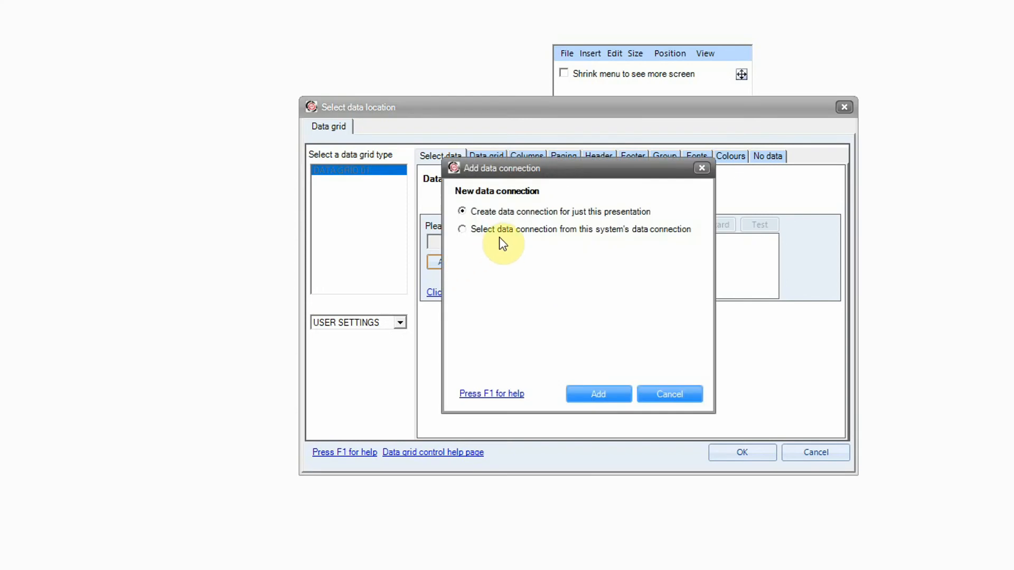
left_click(497, 230)
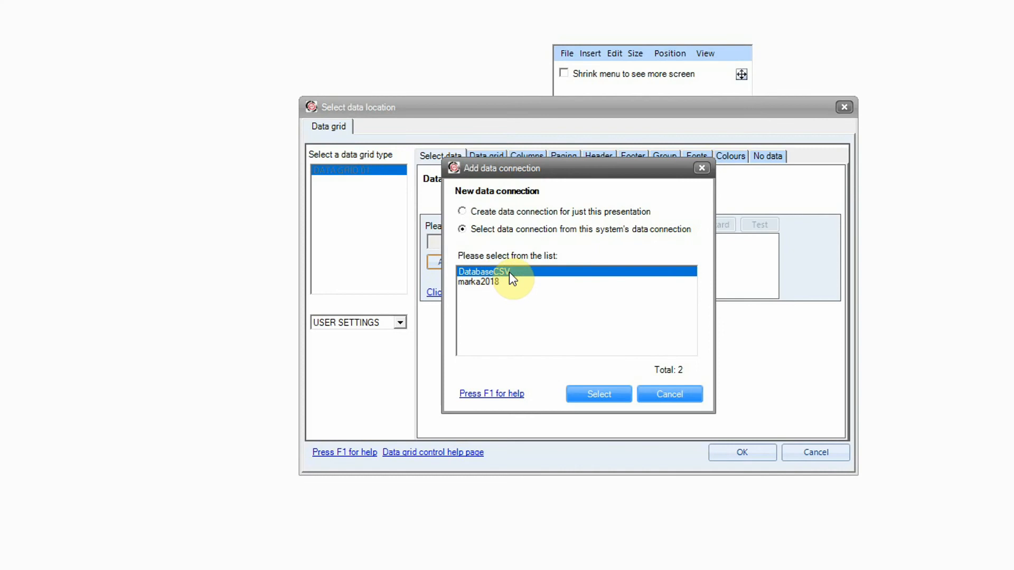
left_click(616, 398)
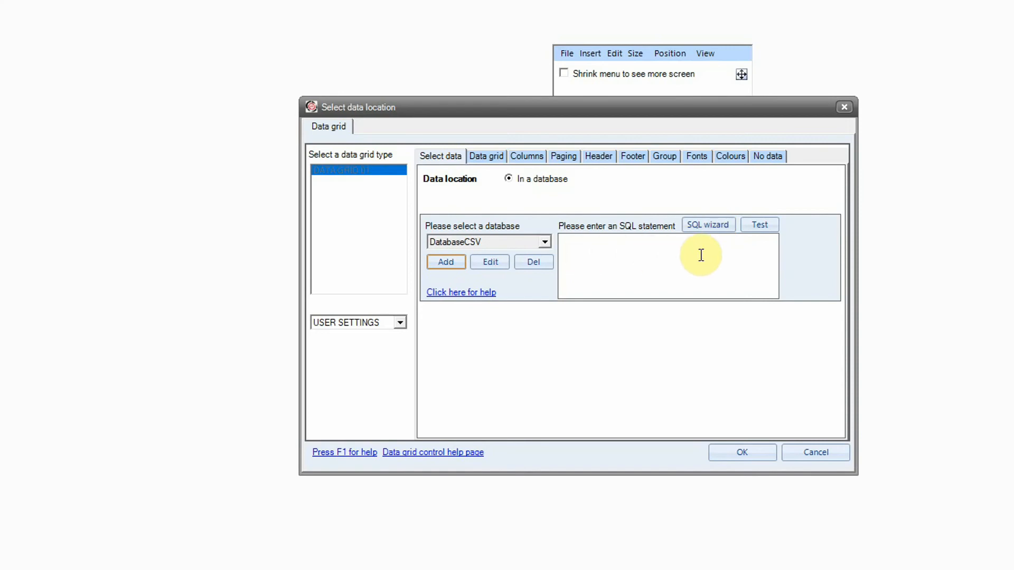
- Build a DatabaseCSV query selecting Field01, Field03 and Field04, and preview the six records
left_click(708, 229)
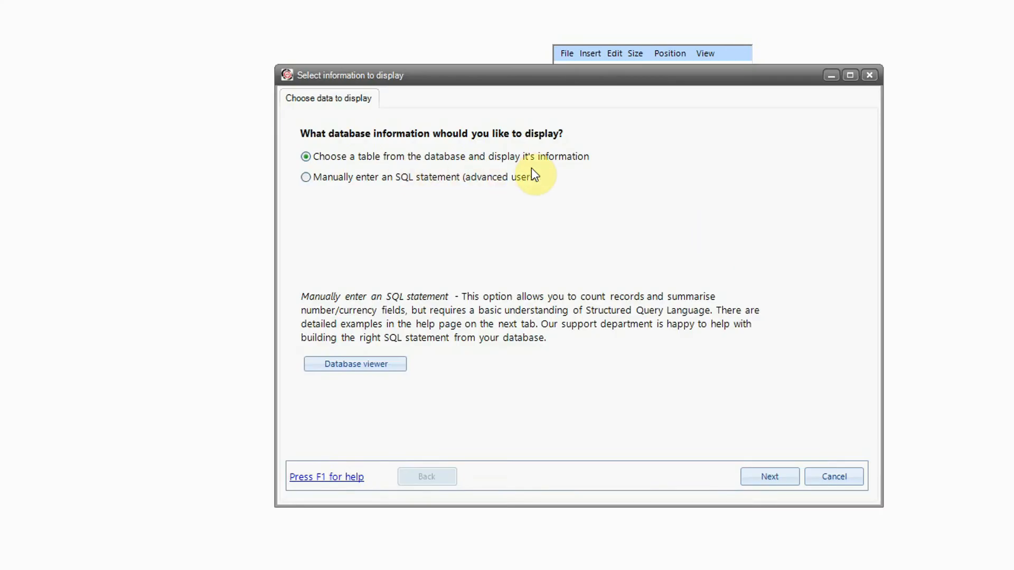
left_click(772, 472)
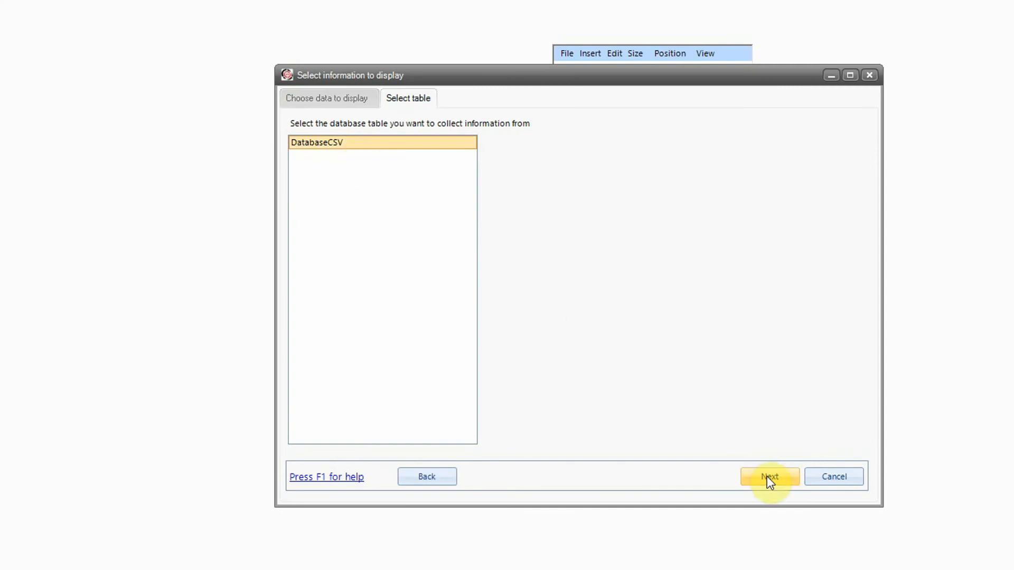
left_click(779, 479)
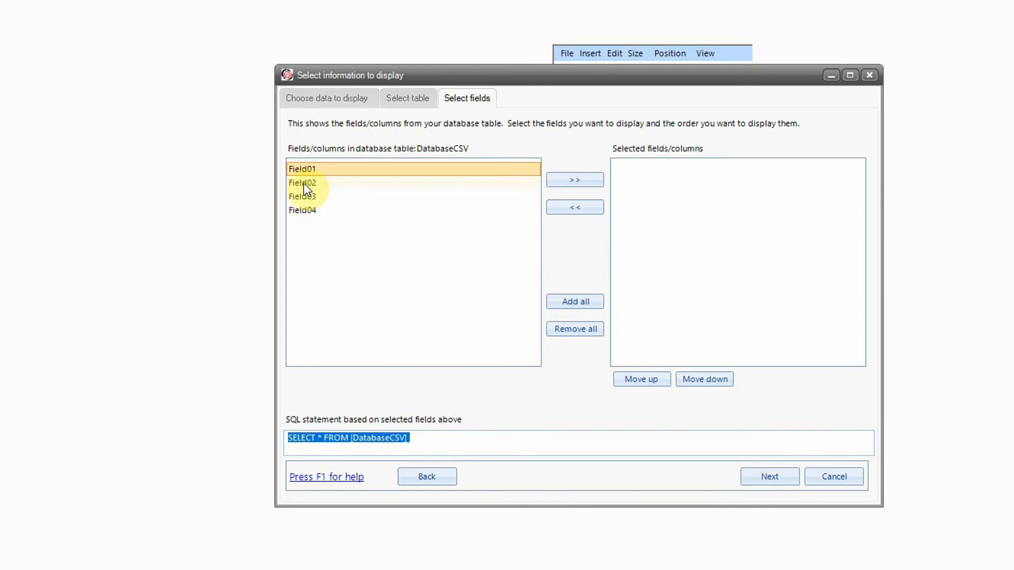
left_click(297, 170)
left_click(560, 181)
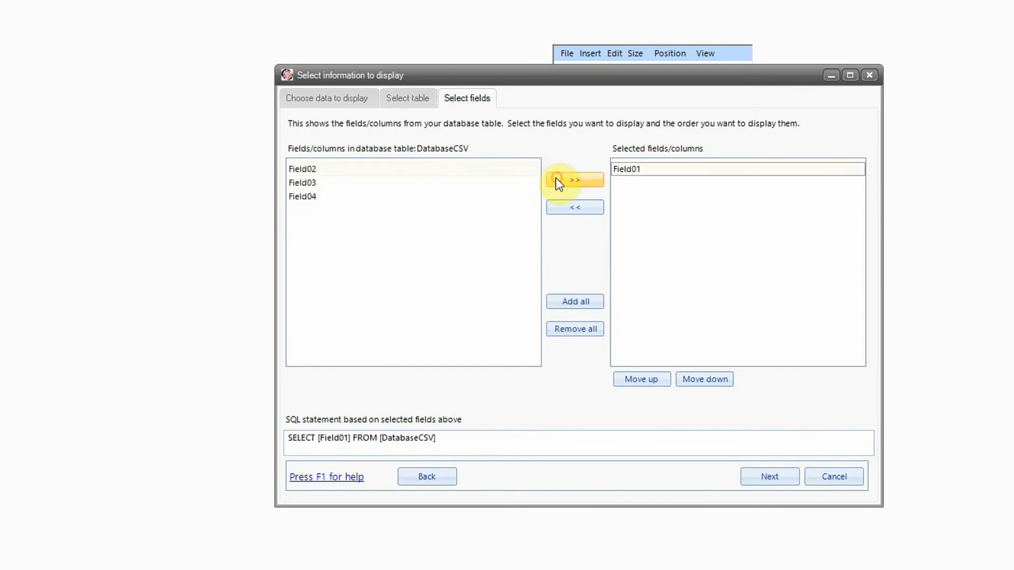
left_click(328, 184)
left_click(568, 180)
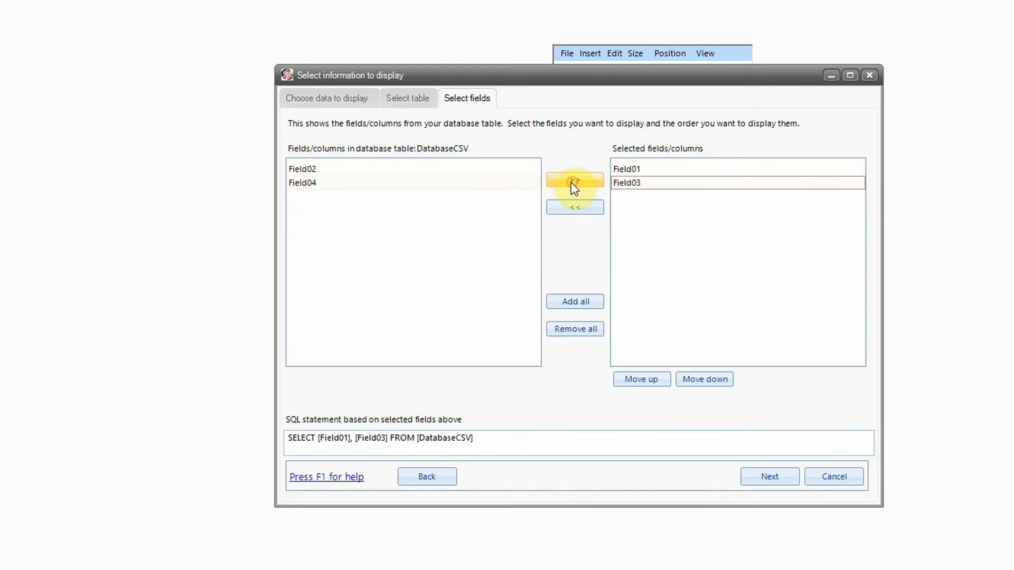
left_click(589, 183)
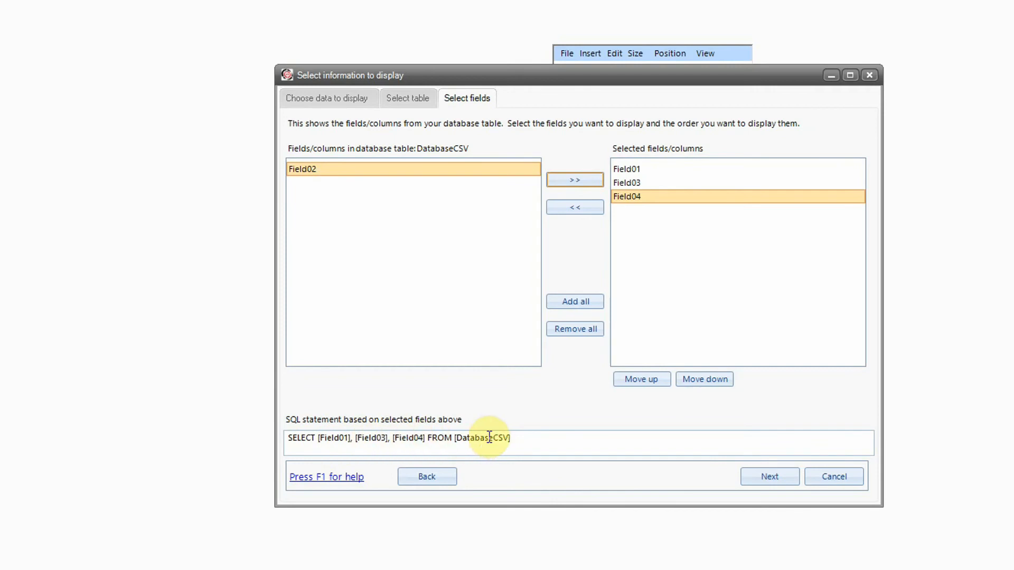
left_click(780, 478)
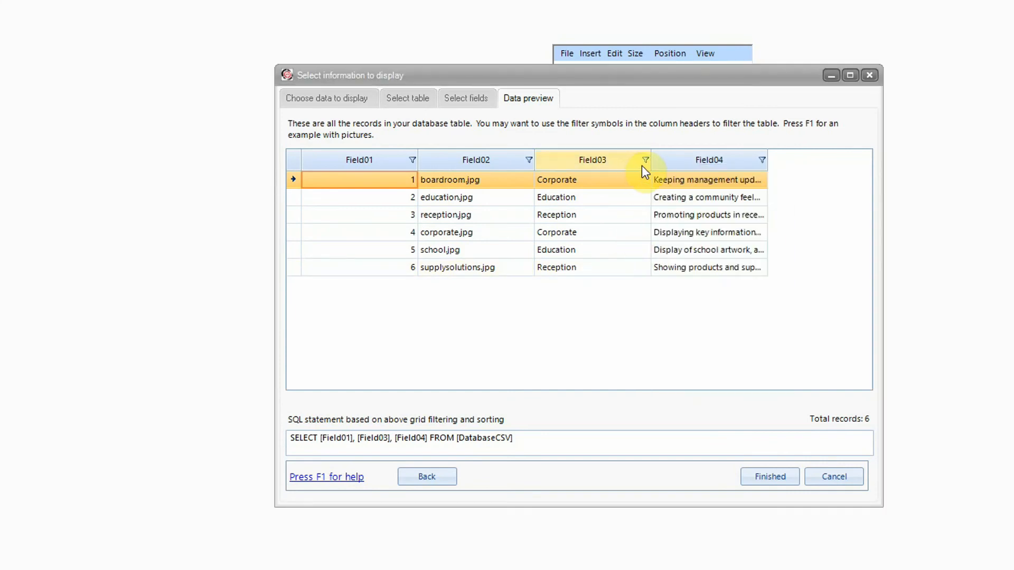
- Filter Field03 to equal 'Education', narrowing the preview to two records
left_click(642, 161)
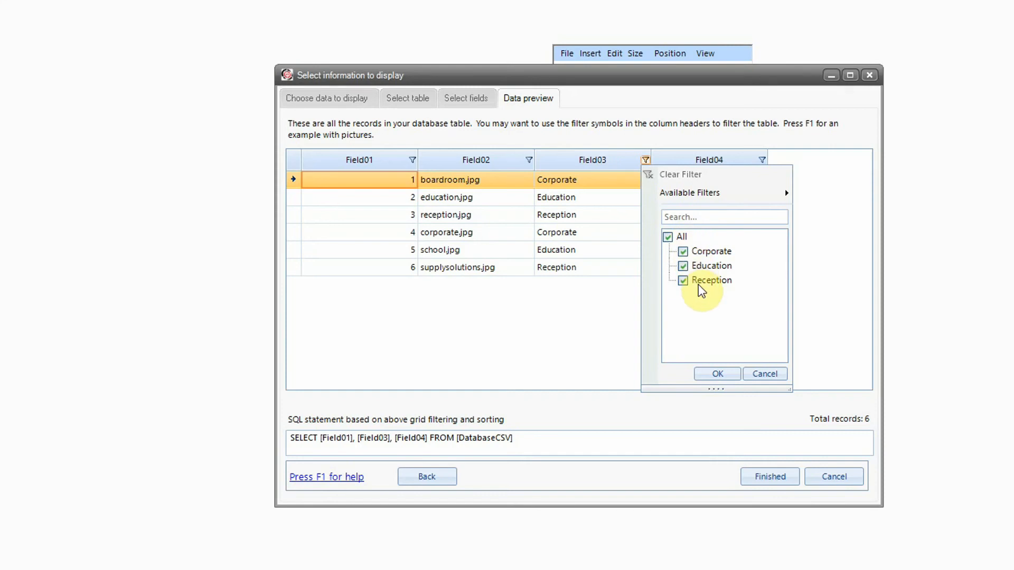
mouse_move(785, 199)
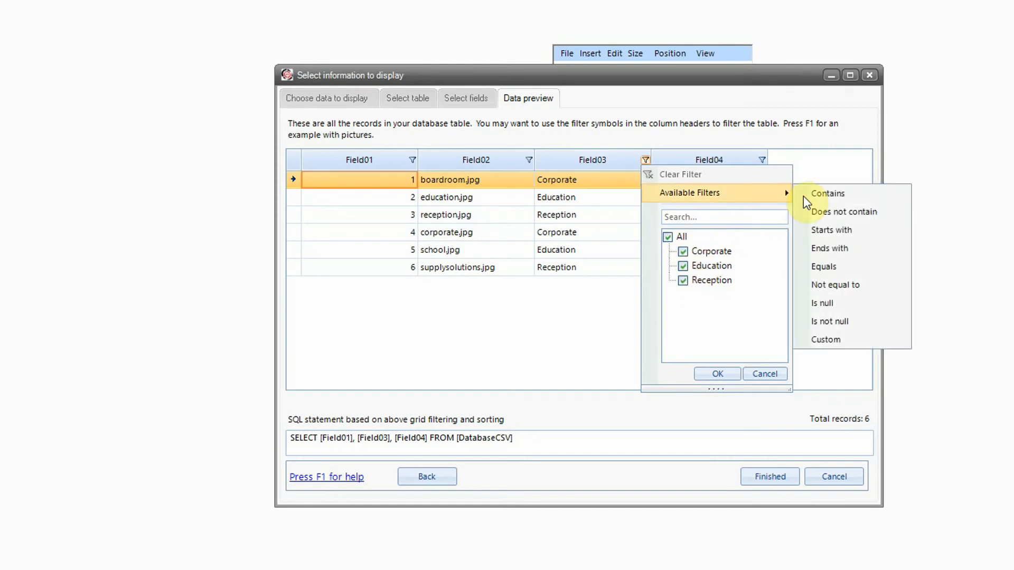
left_click(825, 267)
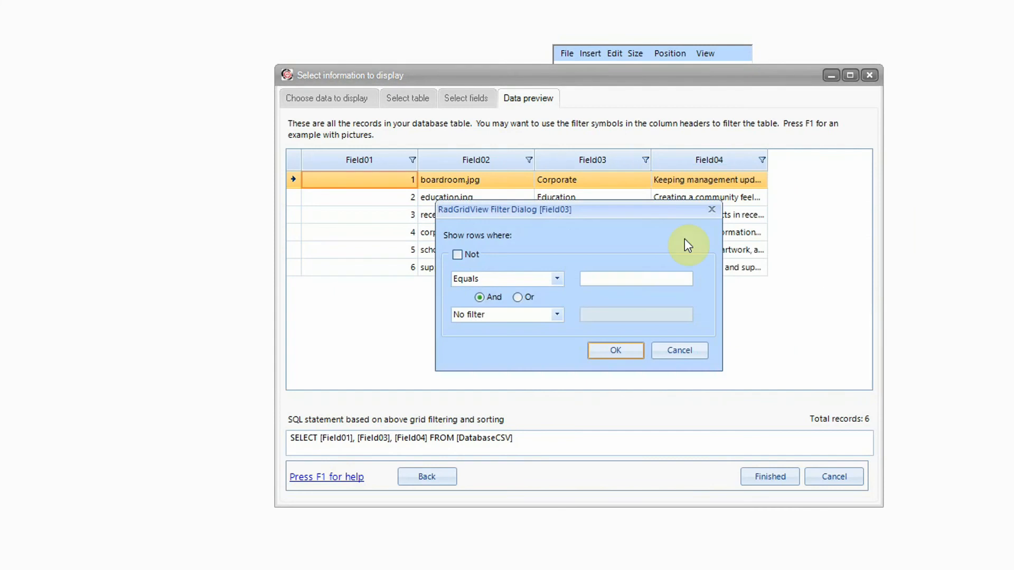
left_click(640, 278)
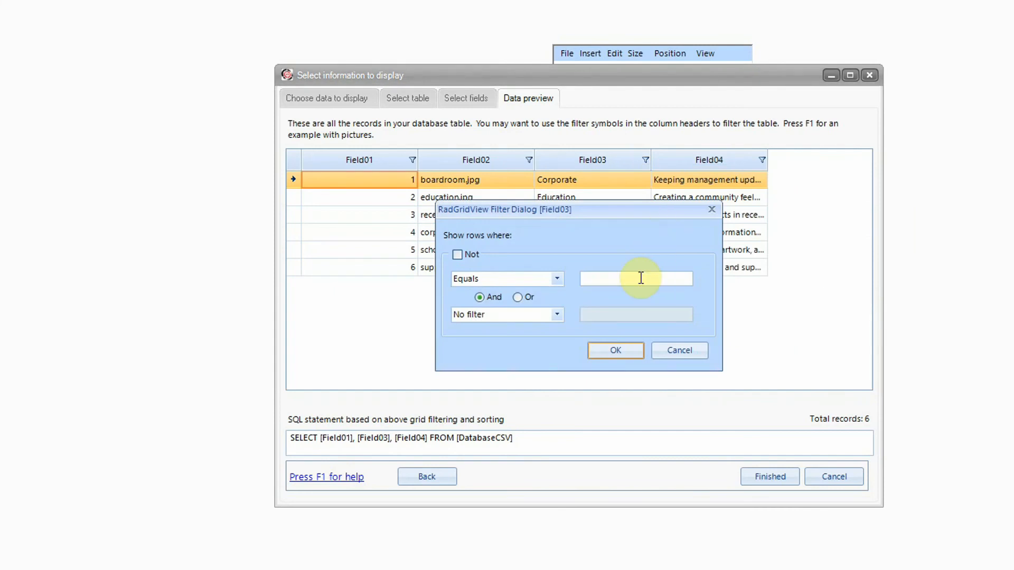
type("Education")
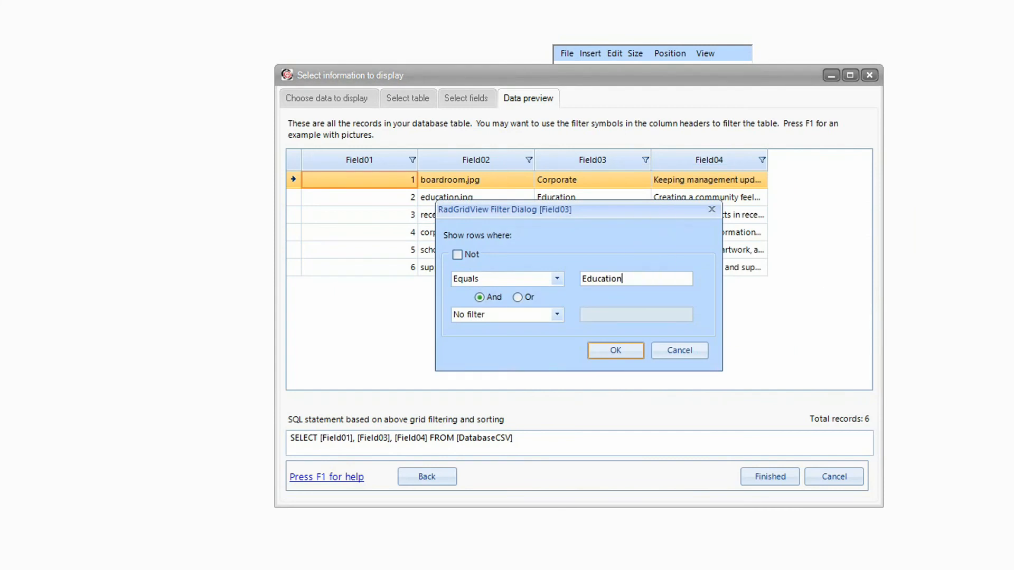
left_click(638, 353)
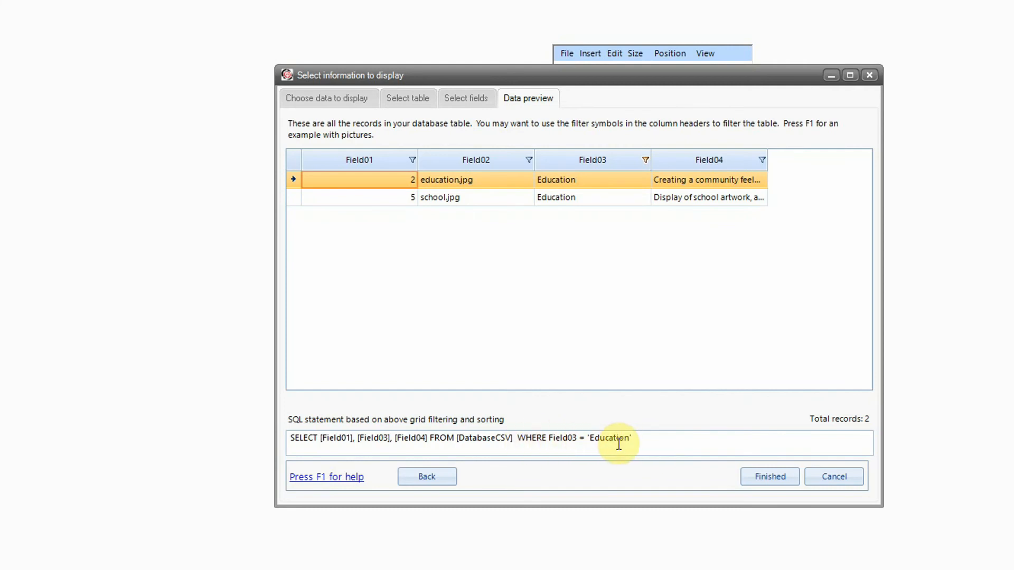
- Place the filtered grid on the slide and shorten it to 624x82 to fit the two rows
left_click(756, 478)
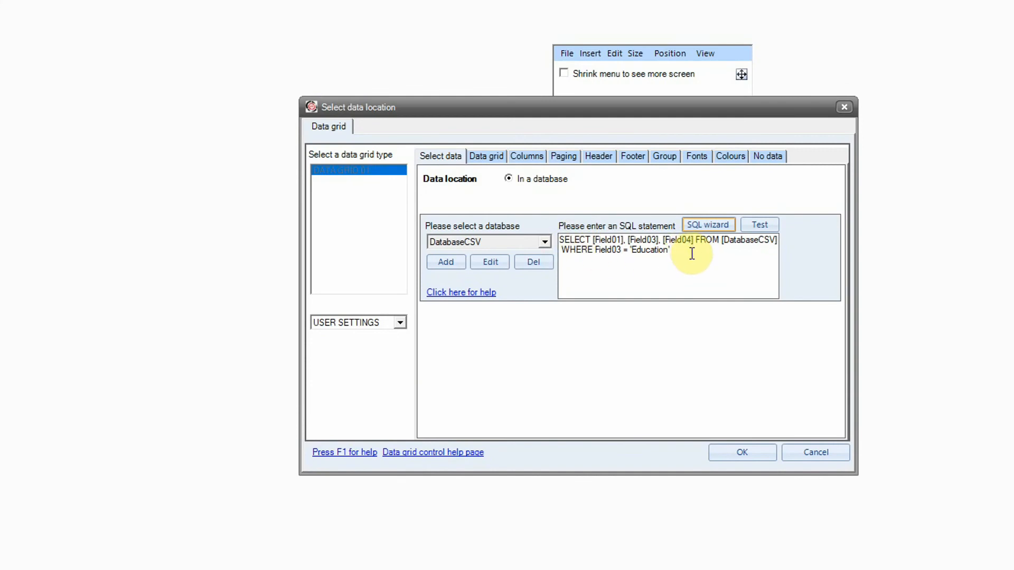
left_click(764, 456)
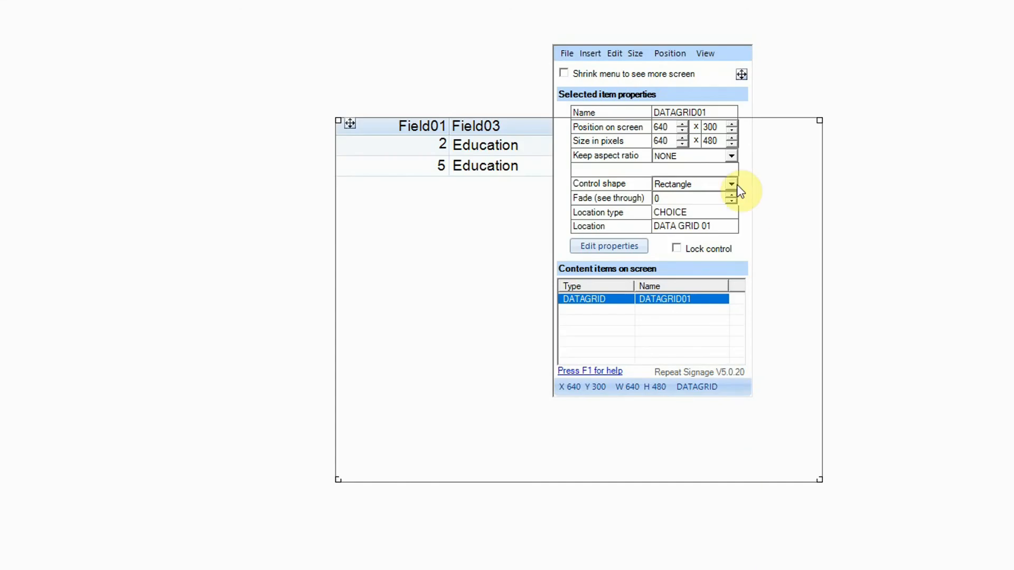
left_click_drag(742, 74, 1013, 48)
left_click_drag(820, 480, 817, 178)
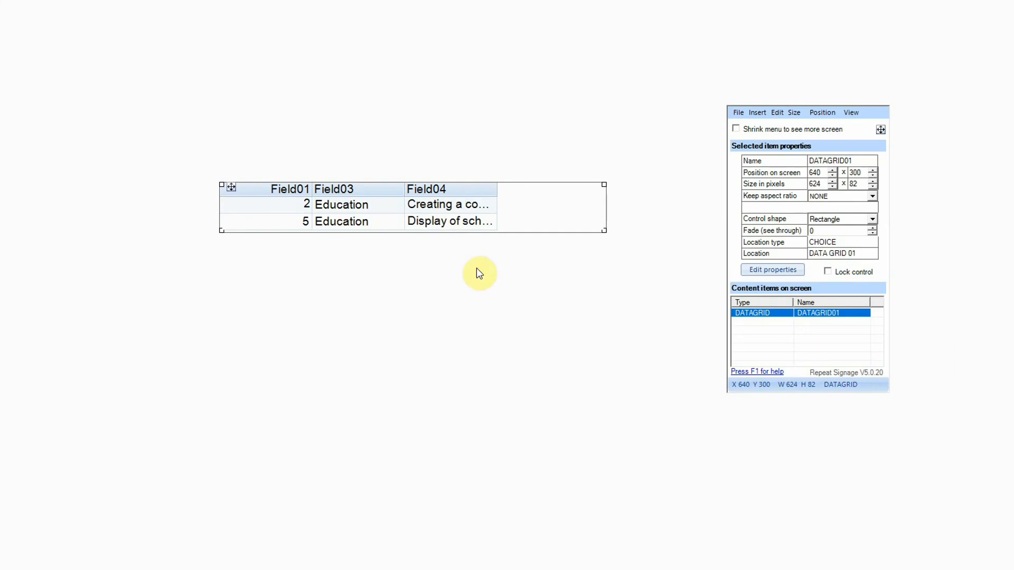
double_click(449, 207)
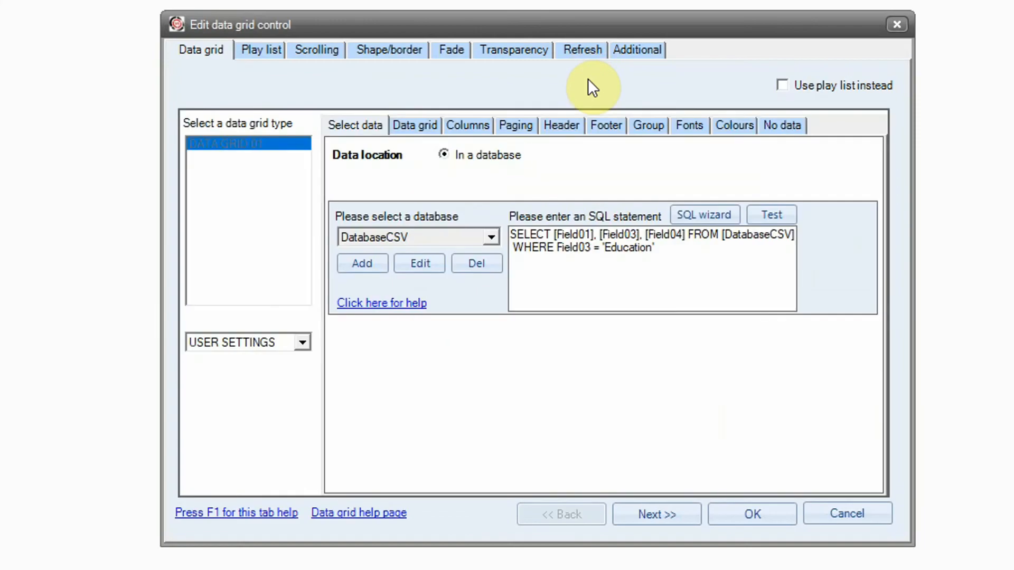
- Retitle the Field01 column 'No.' and set its width to 75
left_click(471, 128)
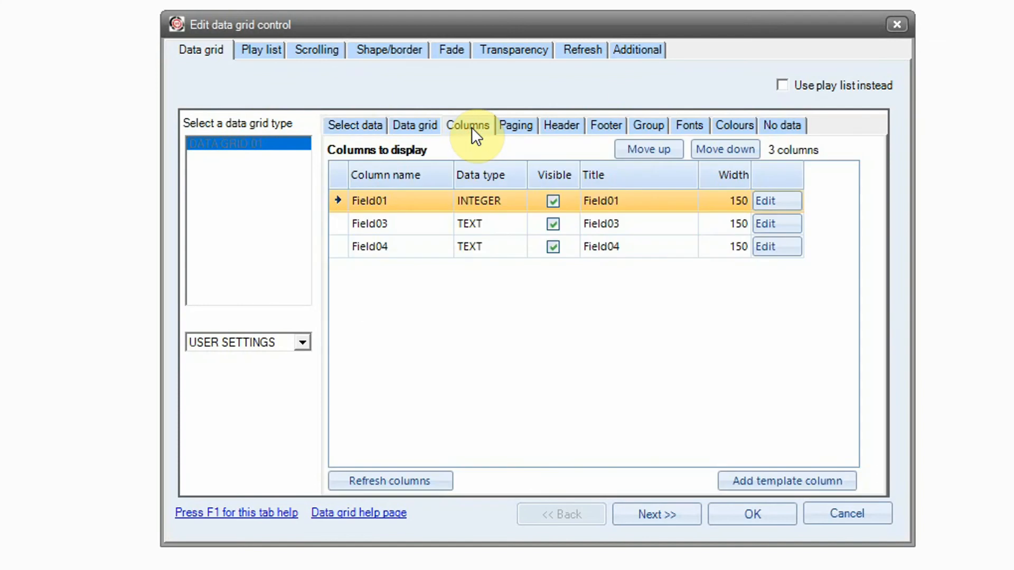
left_click(778, 202)
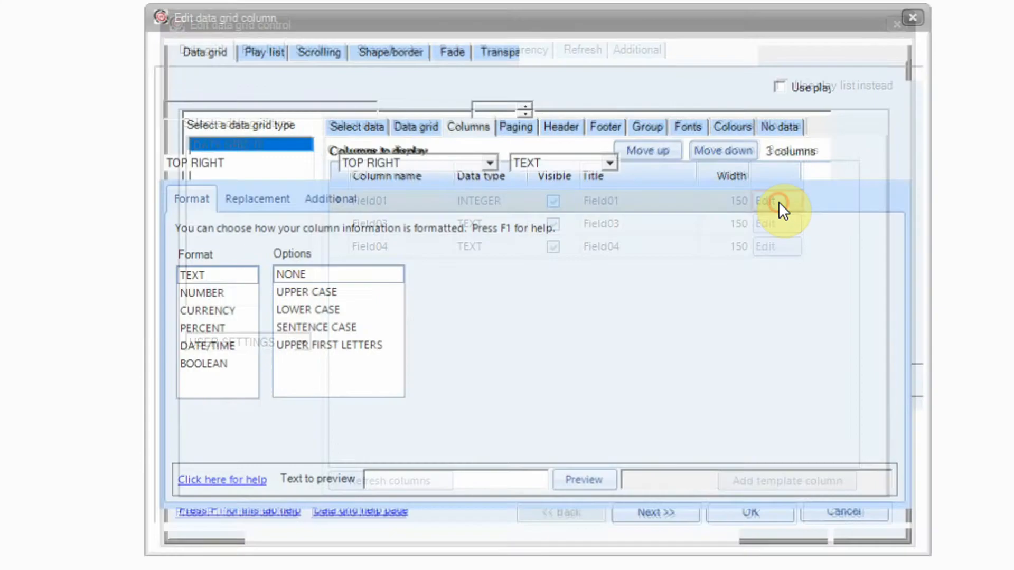
left_click_drag(243, 105, 110, 88)
type("No.")
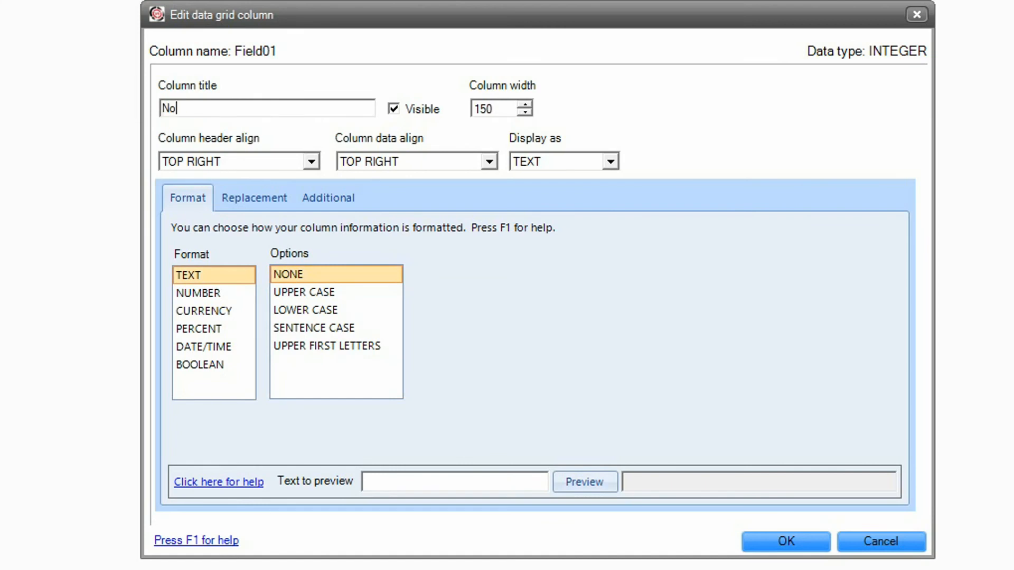
double_click(502, 110)
type("75")
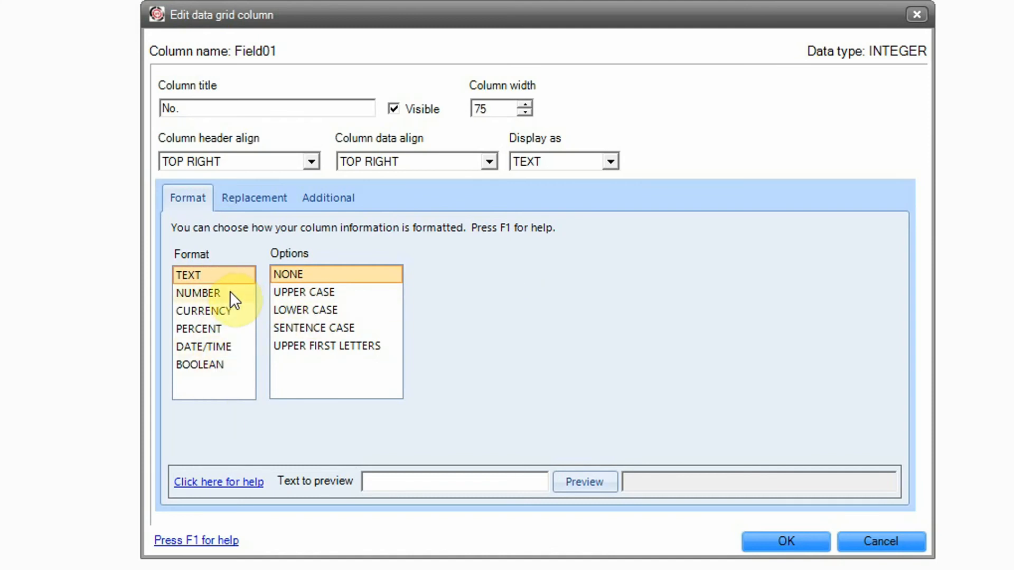
- Try currency, percent and date formats, revert to plain text, and confirm the column
left_click(229, 310)
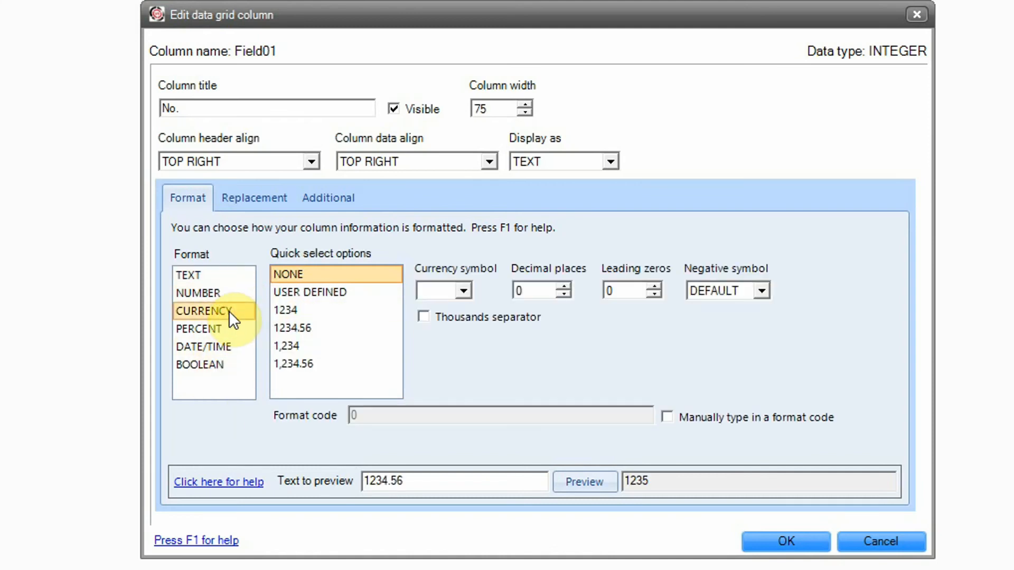
left_click(465, 291)
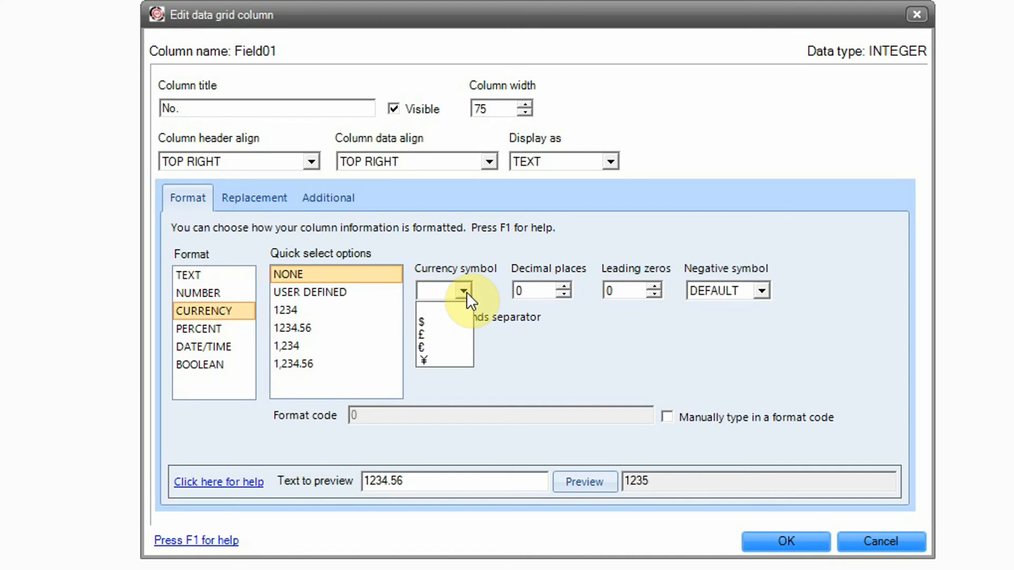
left_click(211, 329)
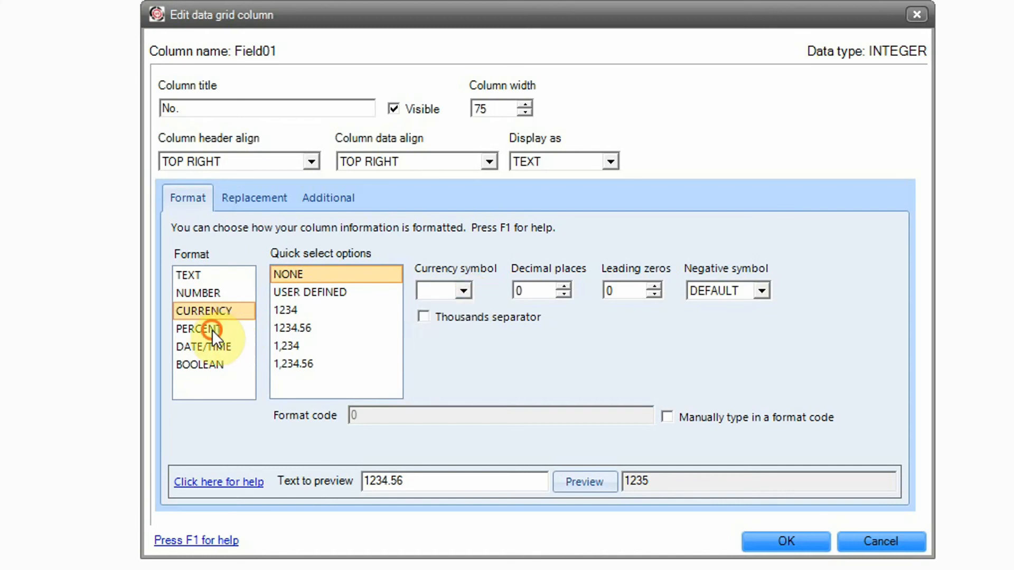
left_click(215, 342)
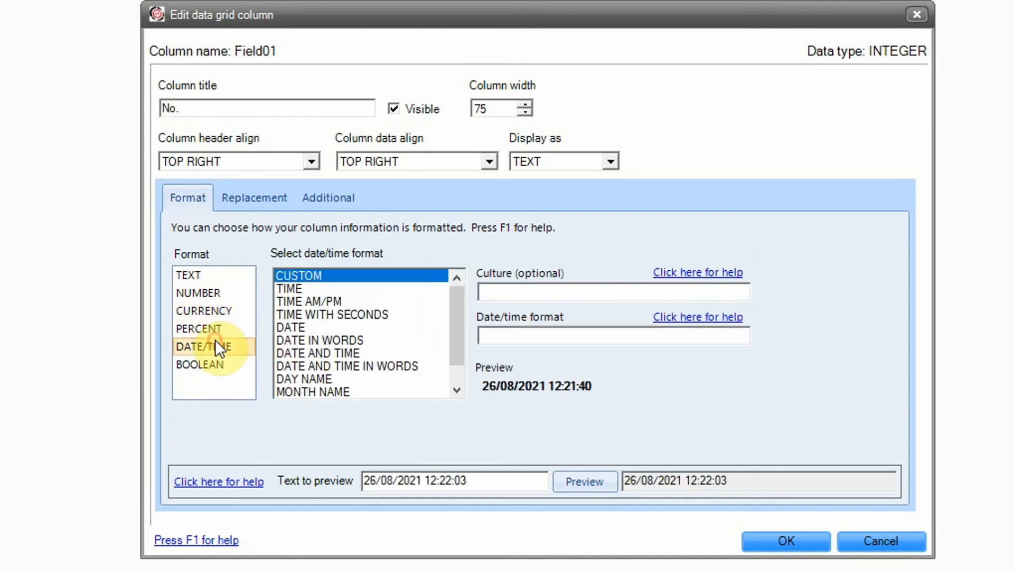
left_click(192, 276)
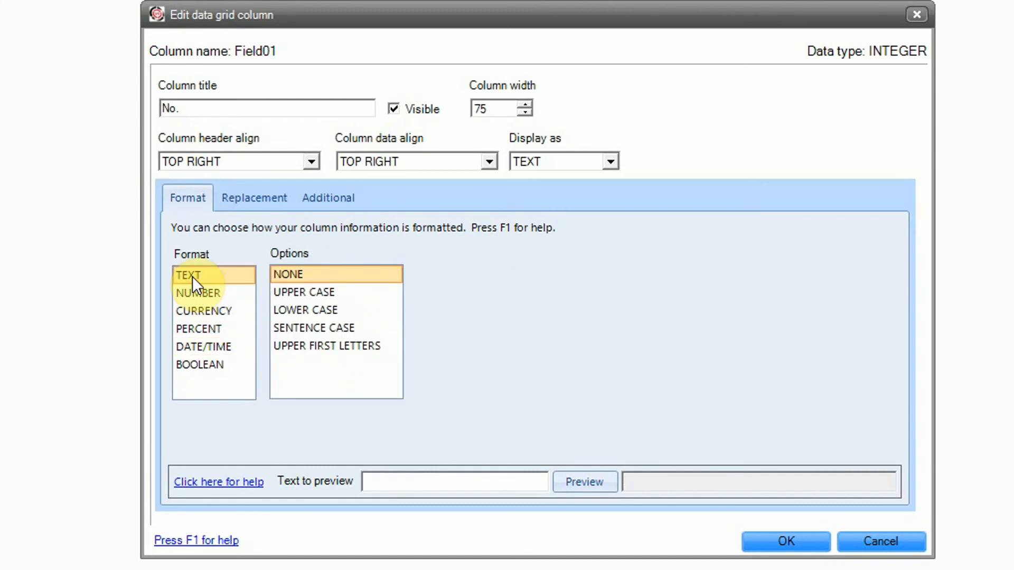
left_click(800, 536)
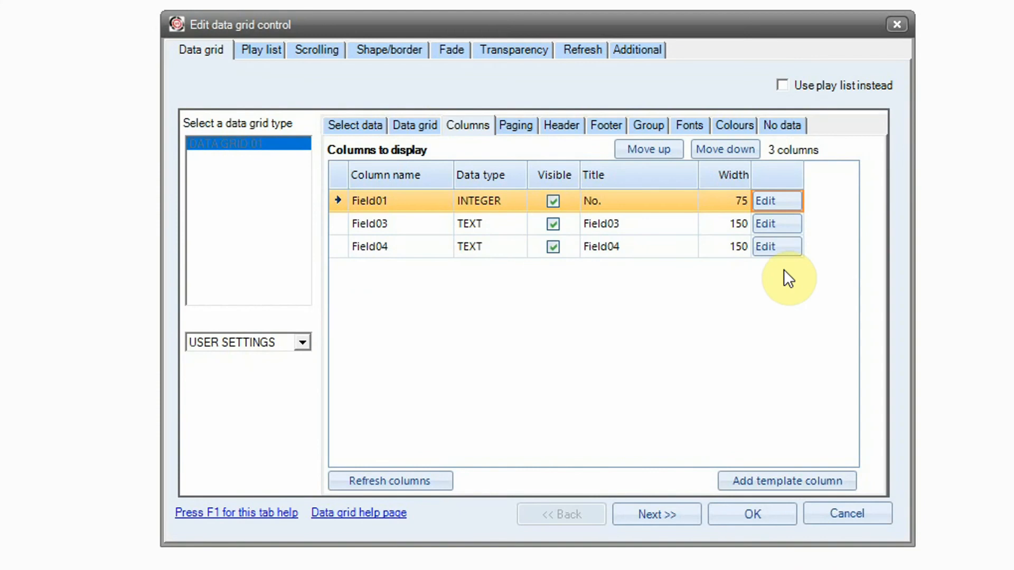
left_click(775, 223)
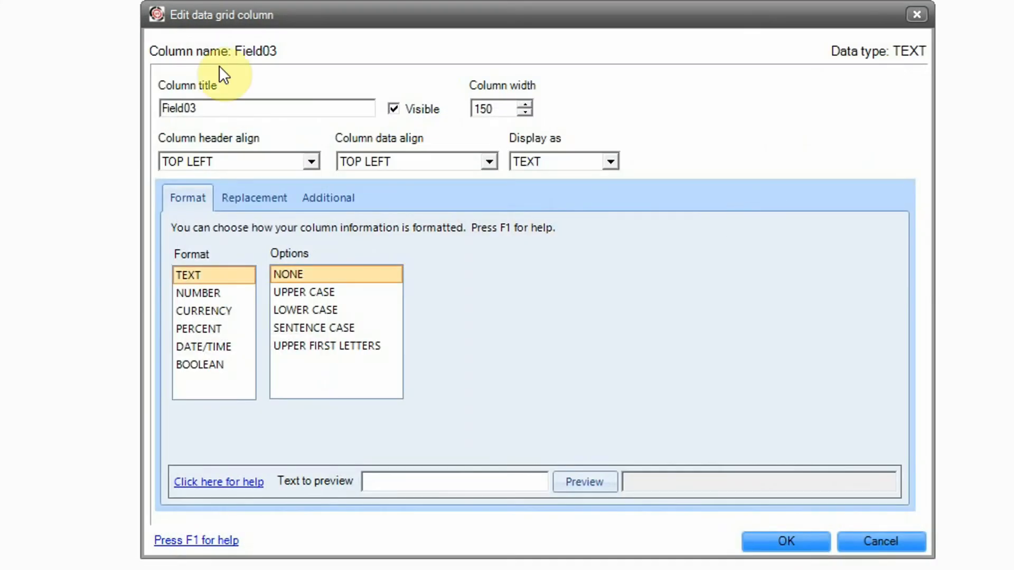
- Retitle the Field03 column 'Application'
double_click(227, 107)
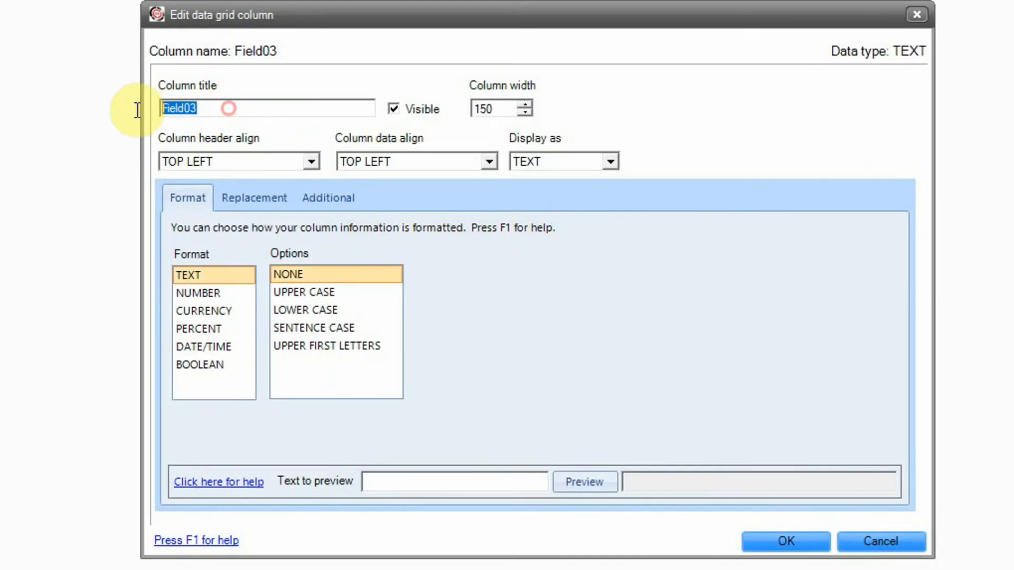
type("Application")
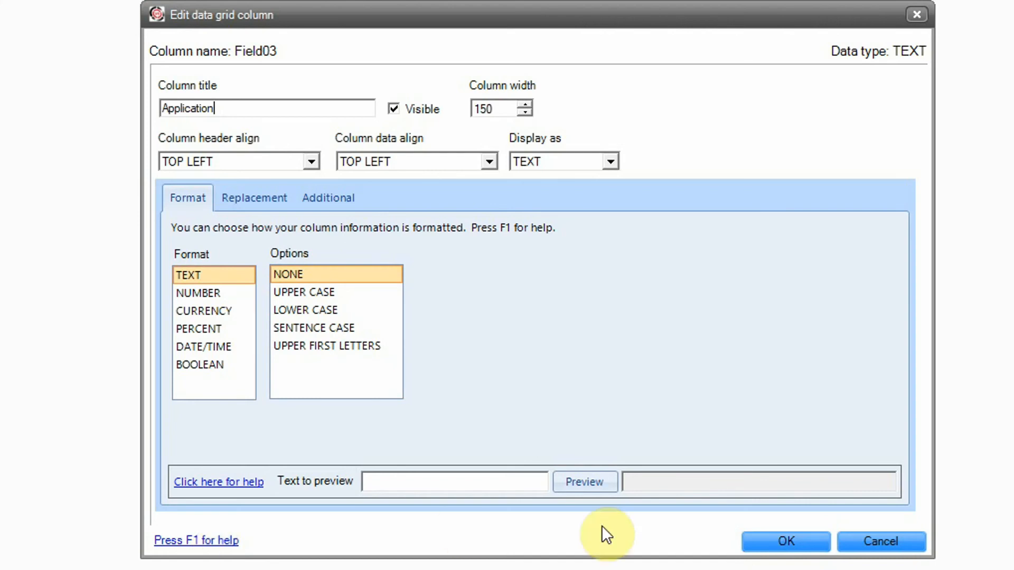
left_click(795, 544)
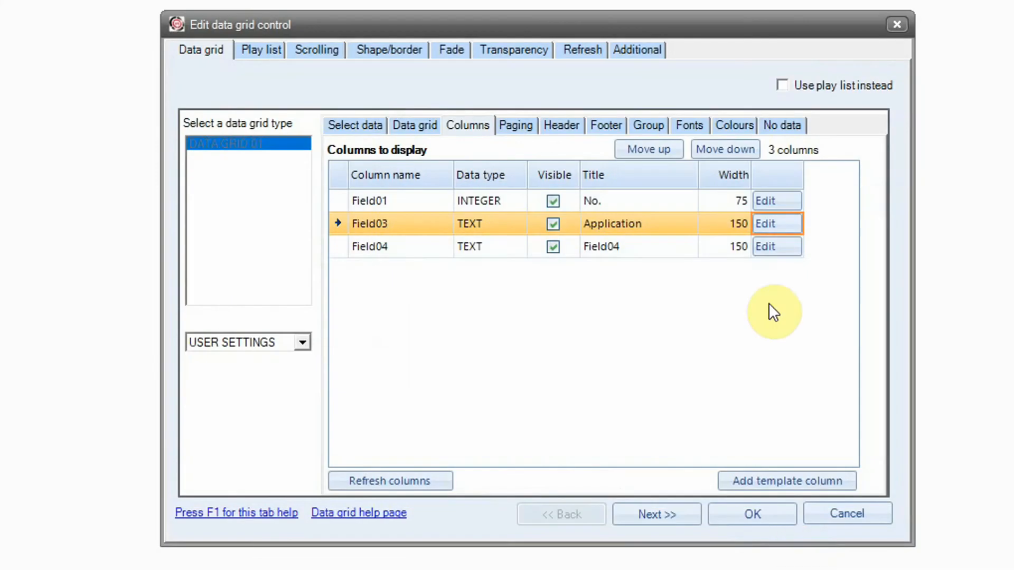
- Retitle the Field04 column 'Description' with width 750 and apply the grid settings
left_click(761, 249)
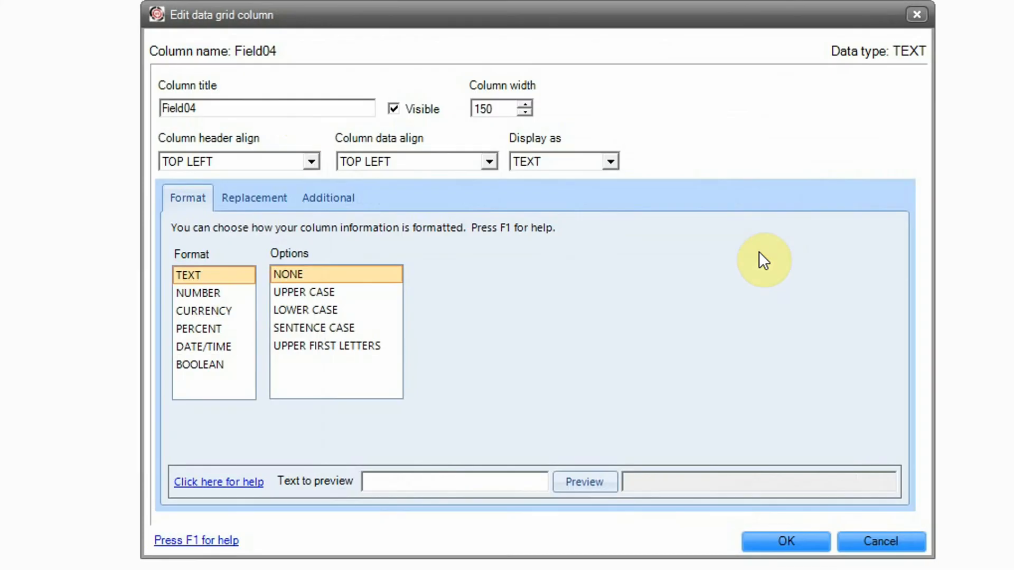
double_click(290, 109)
type("De")
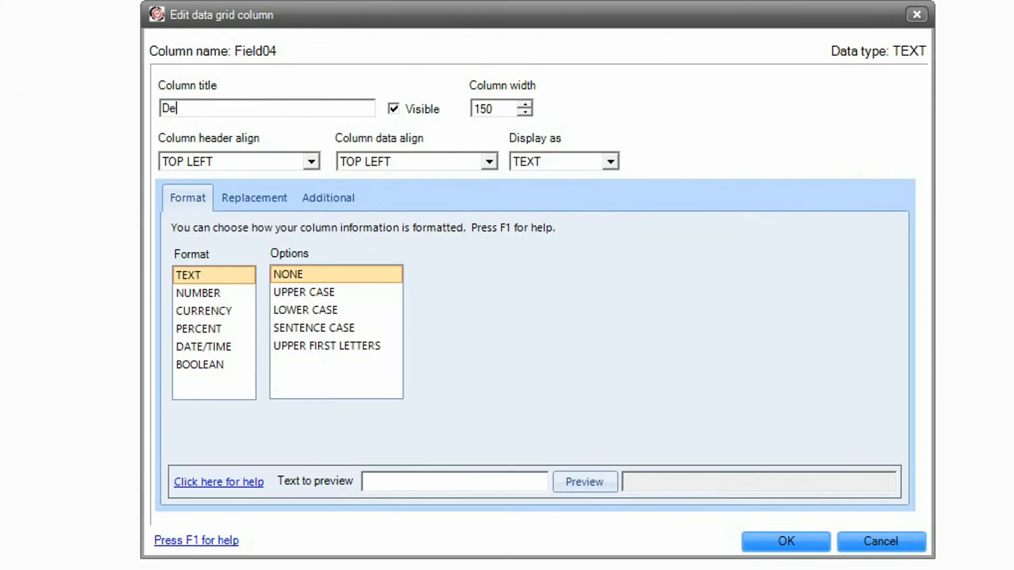
type("scription")
double_click(507, 109)
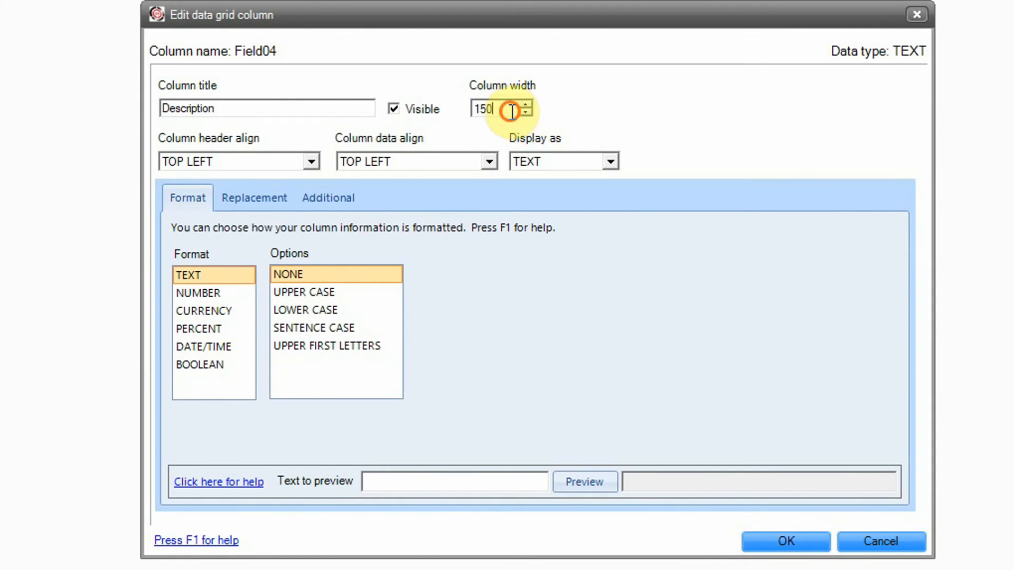
type("750")
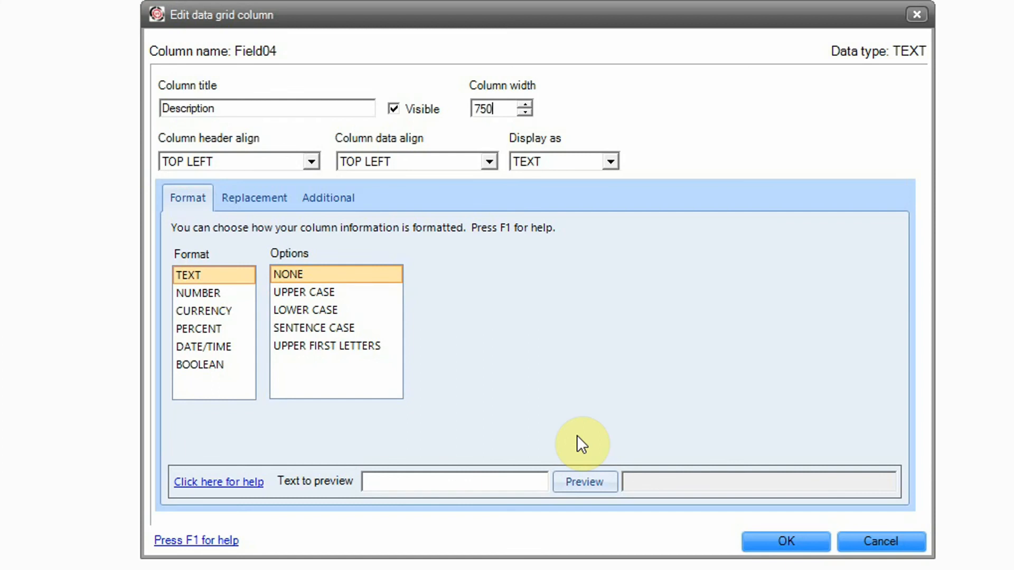
left_click(803, 544)
left_click(776, 514)
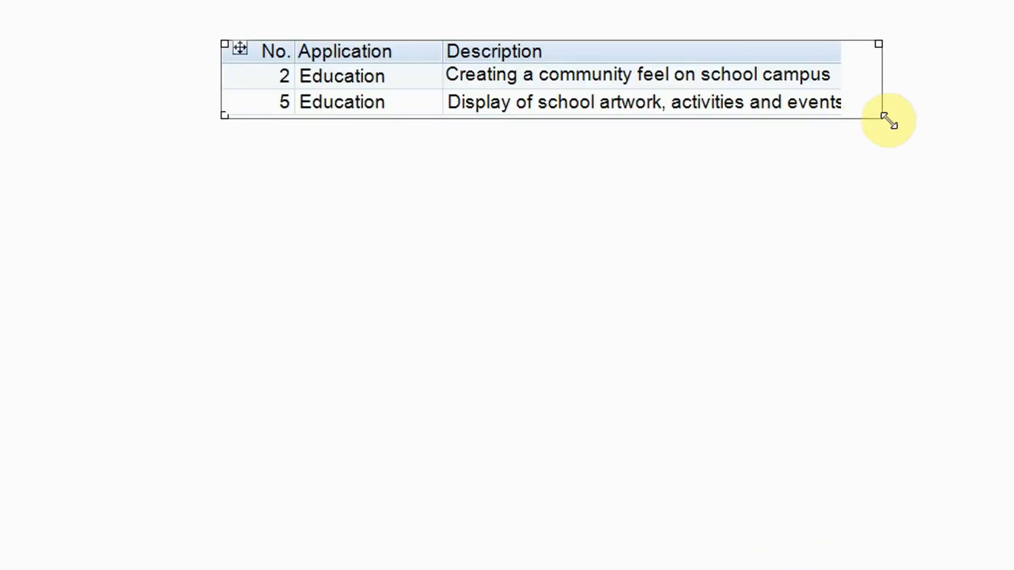
- Widen the Education data grid to 706 by 87 so descriptions fit, and place it at 231, 313
left_click_drag(888, 121, 921, 125)
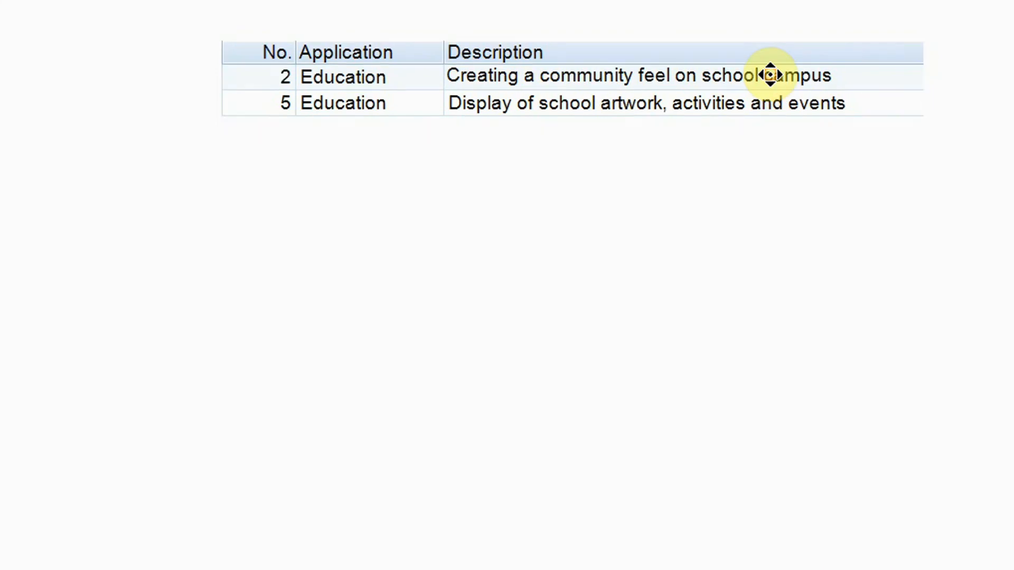
left_click_drag(771, 74, 414, 185)
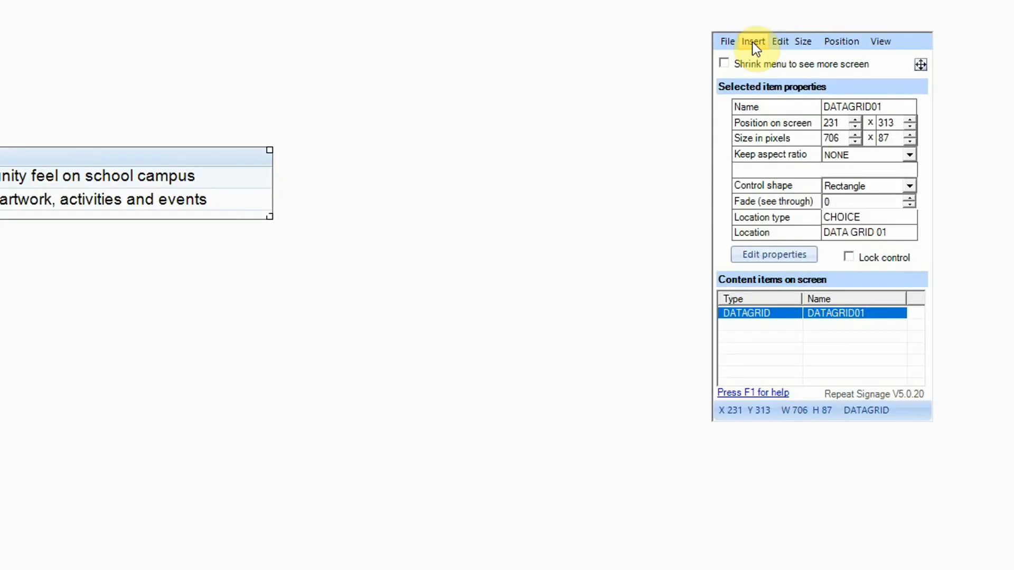
- Save the presentation and exit the editor back to the Presentations page
left_click(752, 43)
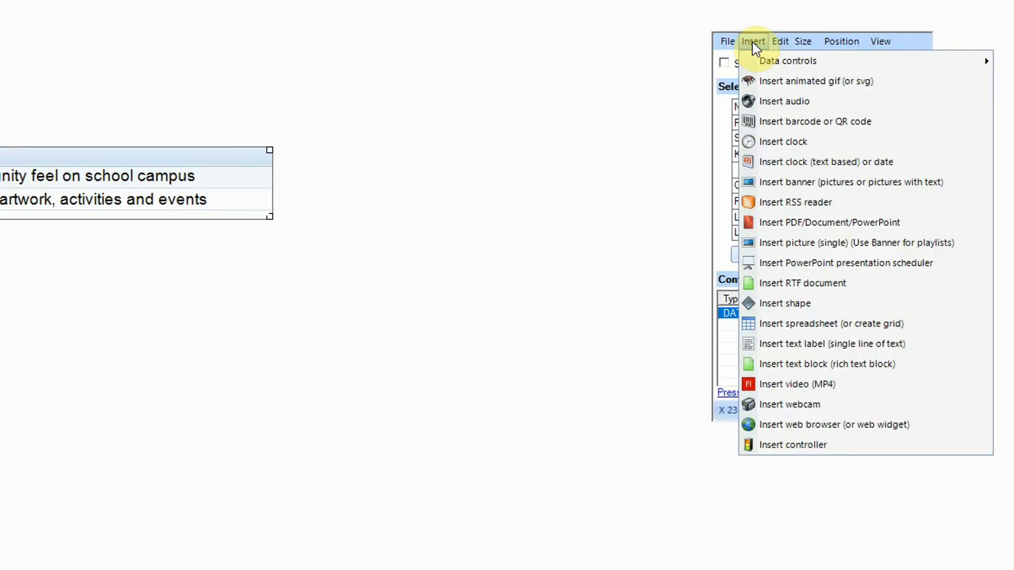
left_click(566, 248)
left_click(796, 42)
mouse_move(729, 95)
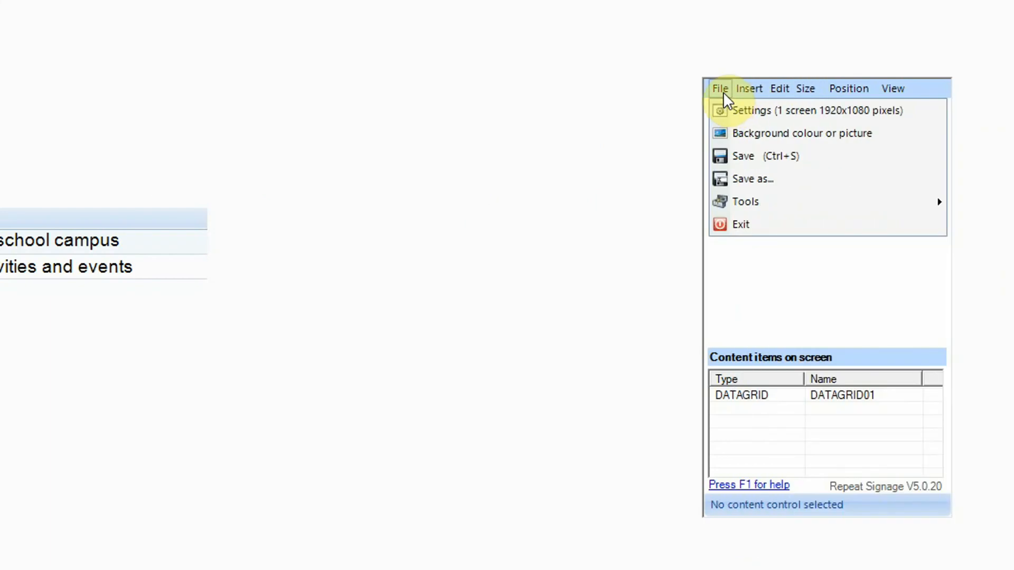
left_click(737, 159)
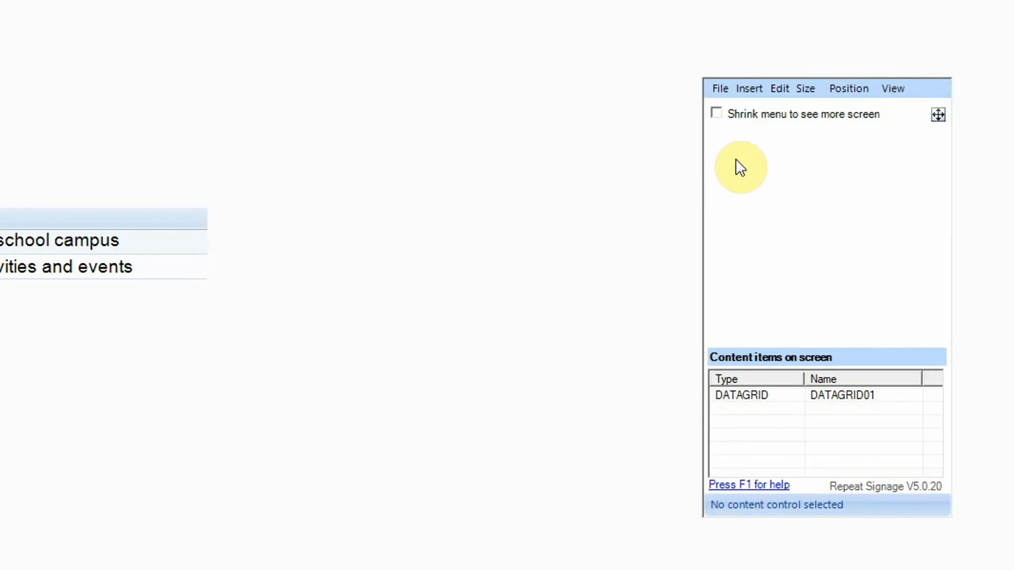
left_click(722, 90)
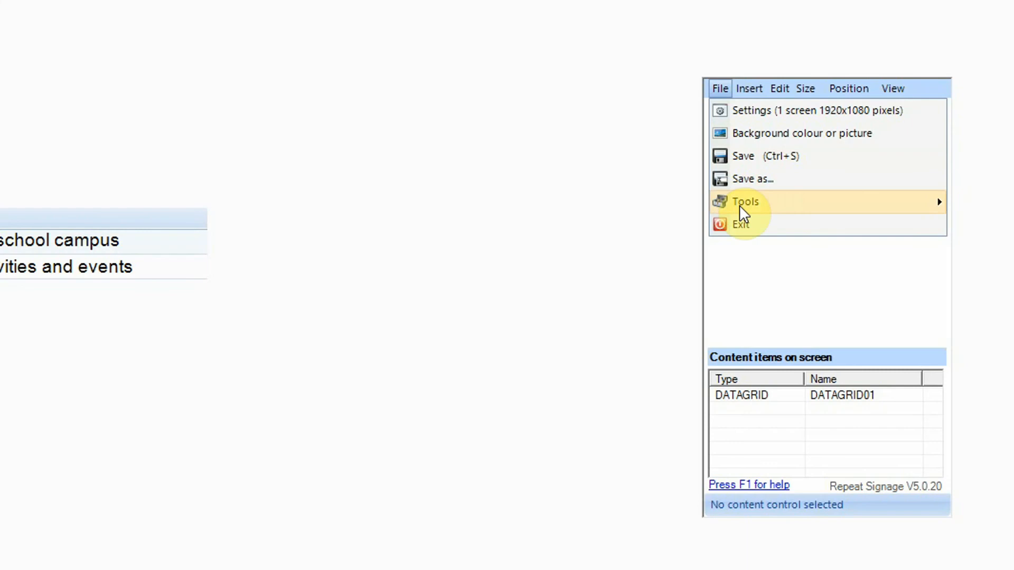
left_click(744, 222)
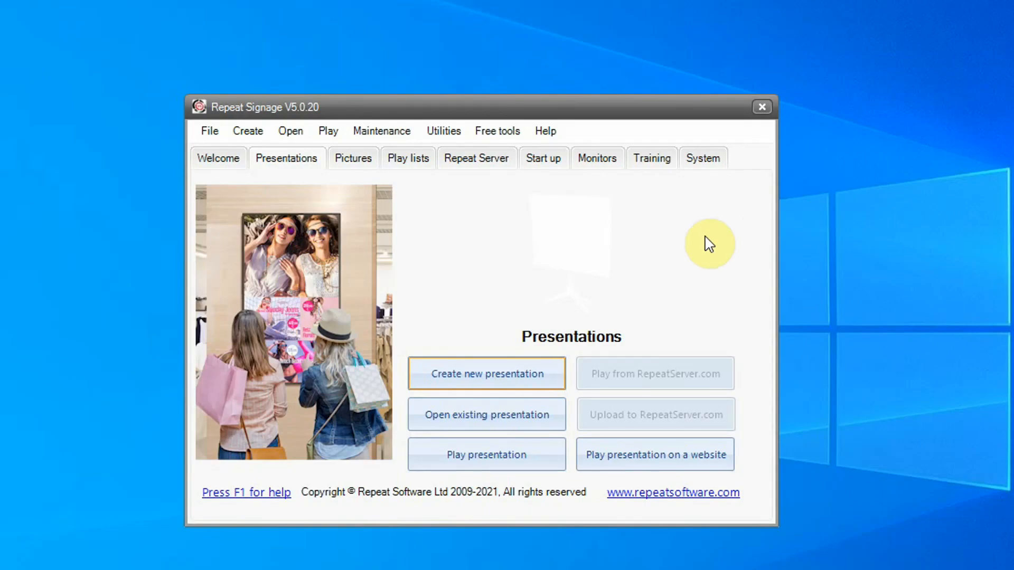
- Reopen the Database presentation from the SampleDataBase folder
left_click(528, 423)
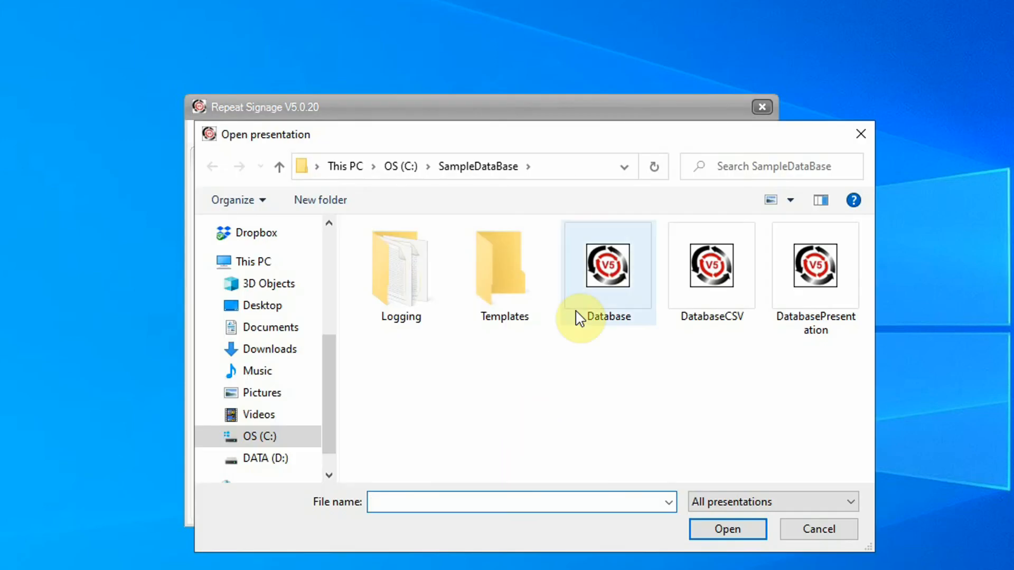
left_click(595, 283)
left_click(748, 529)
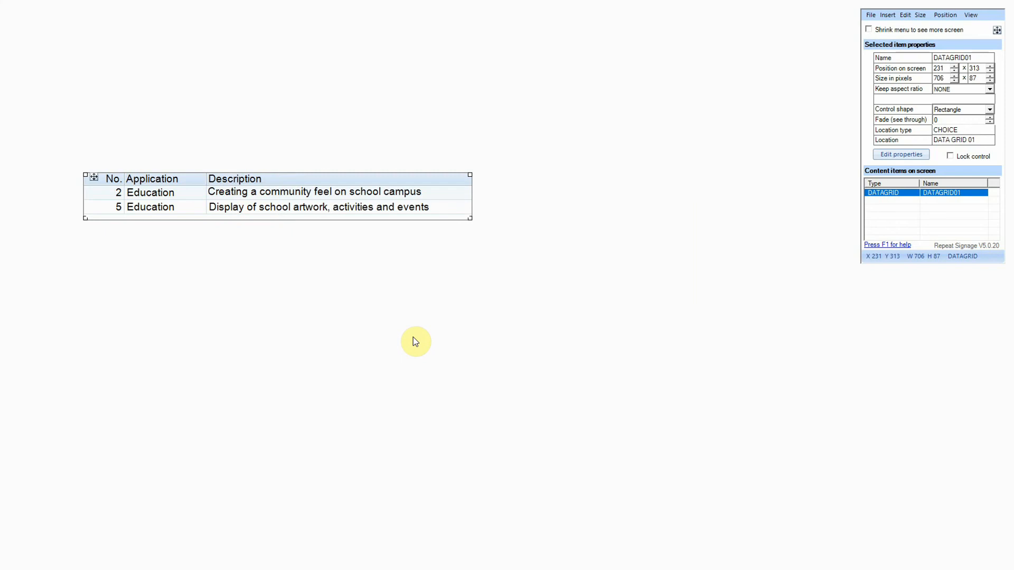
- Review the grid's Data grid, Paging, Header and Footer settings, cancel, then exit without saving
double_click(349, 205)
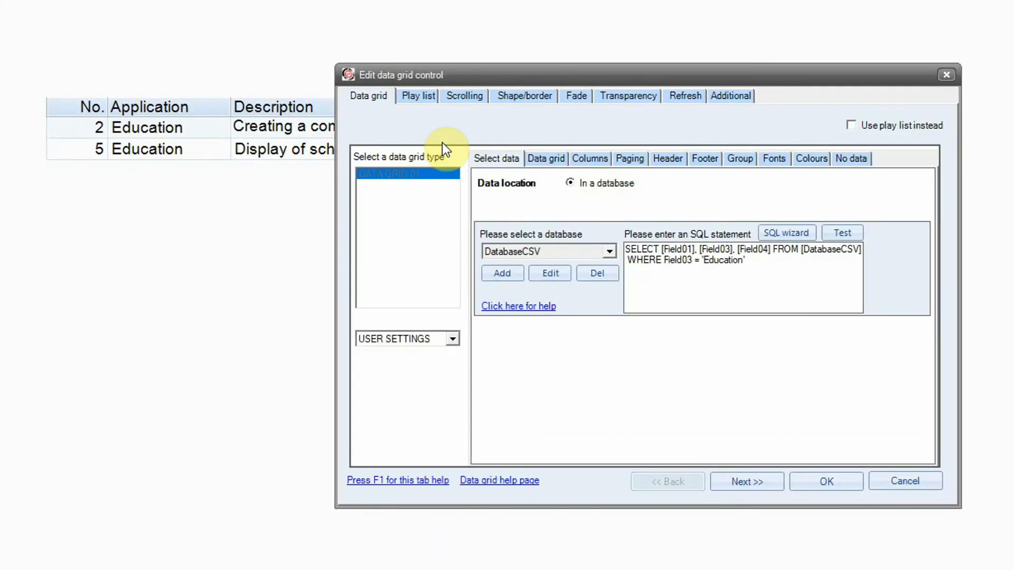
left_click(553, 157)
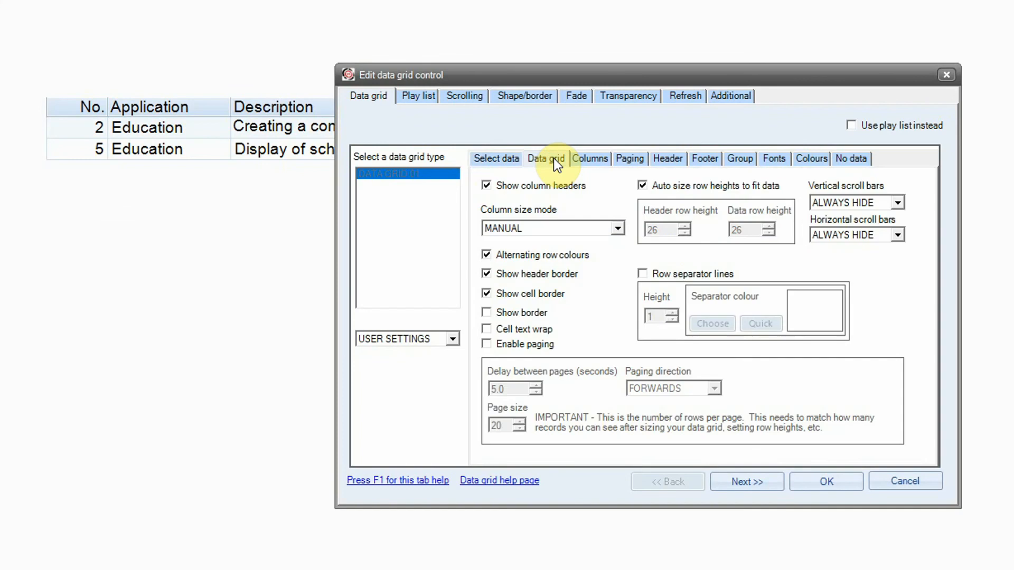
left_click(641, 160)
left_click(666, 160)
left_click(707, 159)
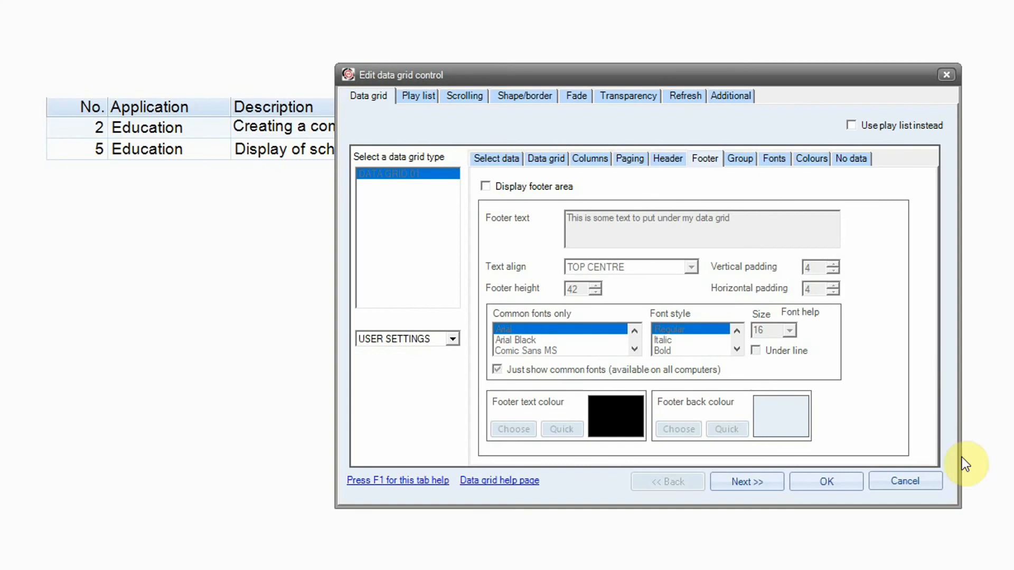
left_click(924, 482)
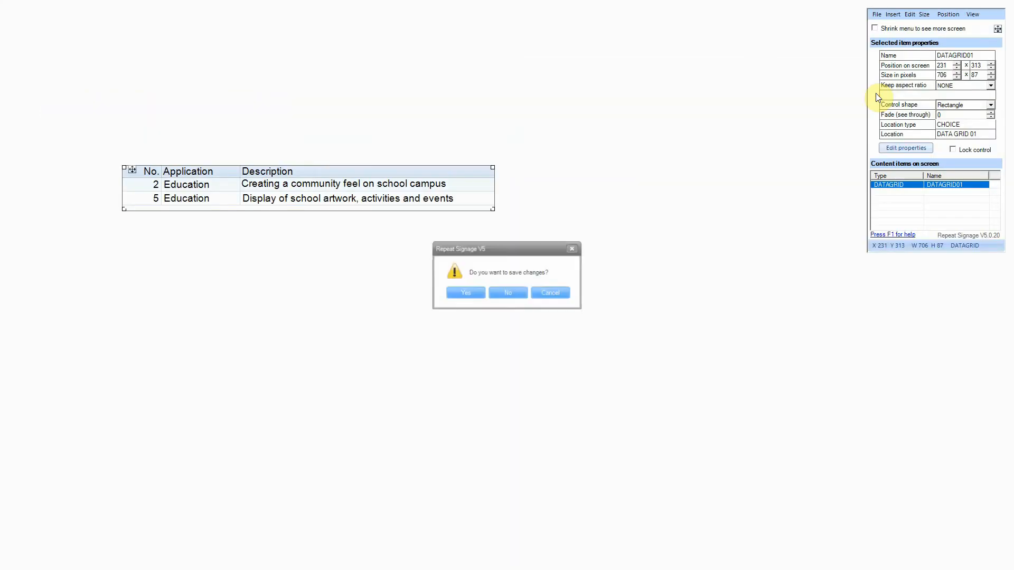
left_click(505, 295)
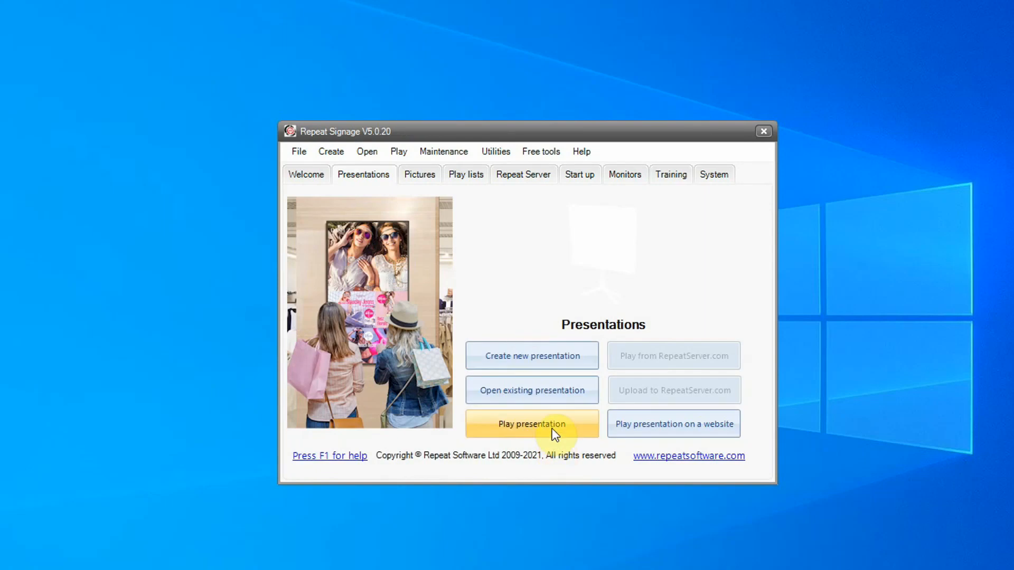
left_click(552, 429)
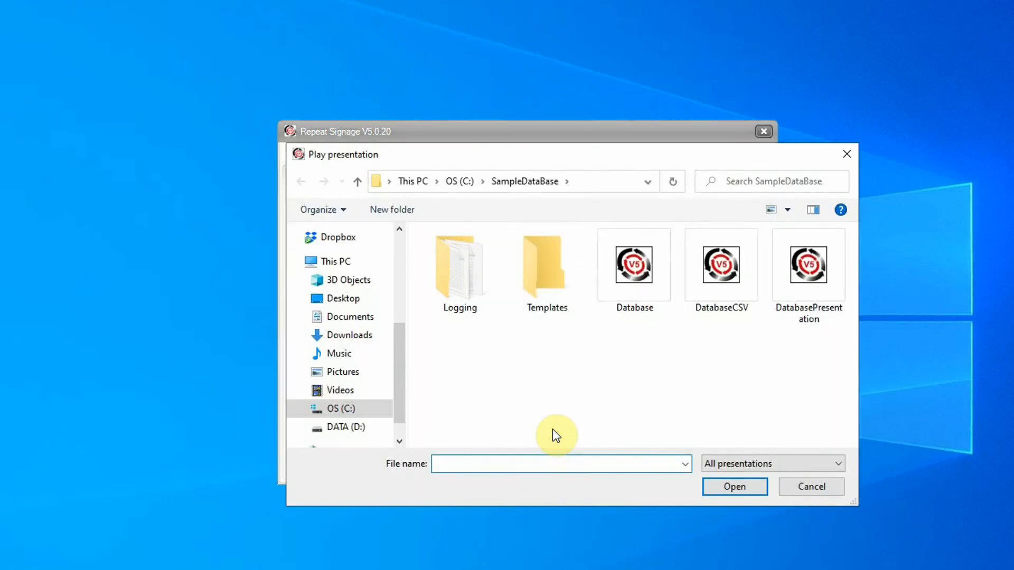
left_click(639, 271)
left_click(756, 488)
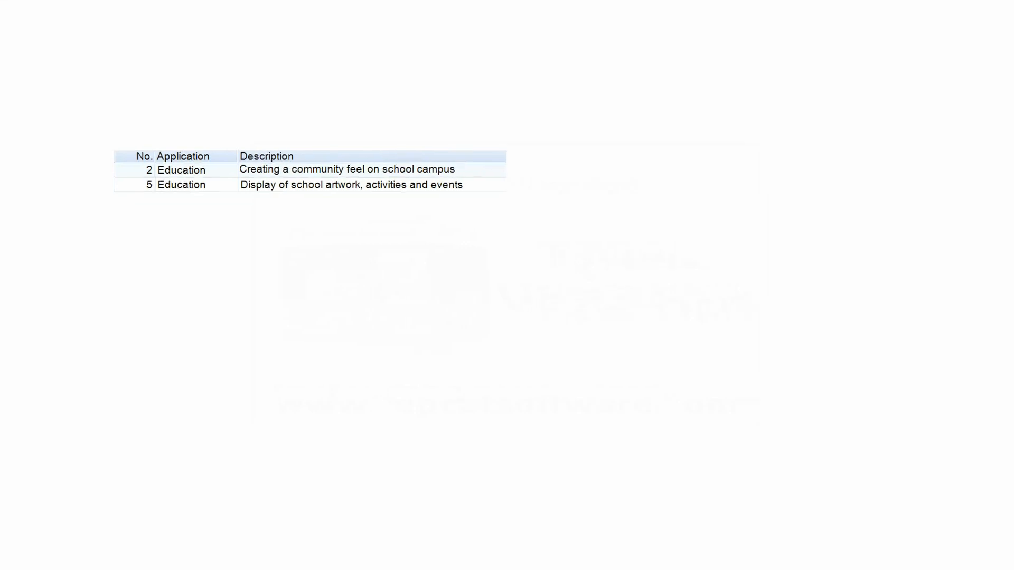
right_click(147, 250)
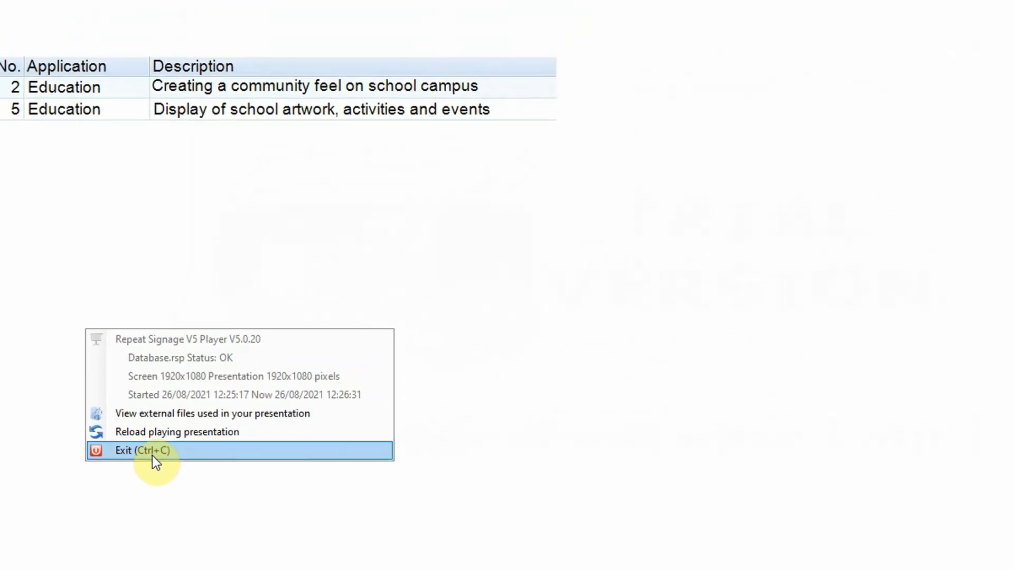
left_click(130, 480)
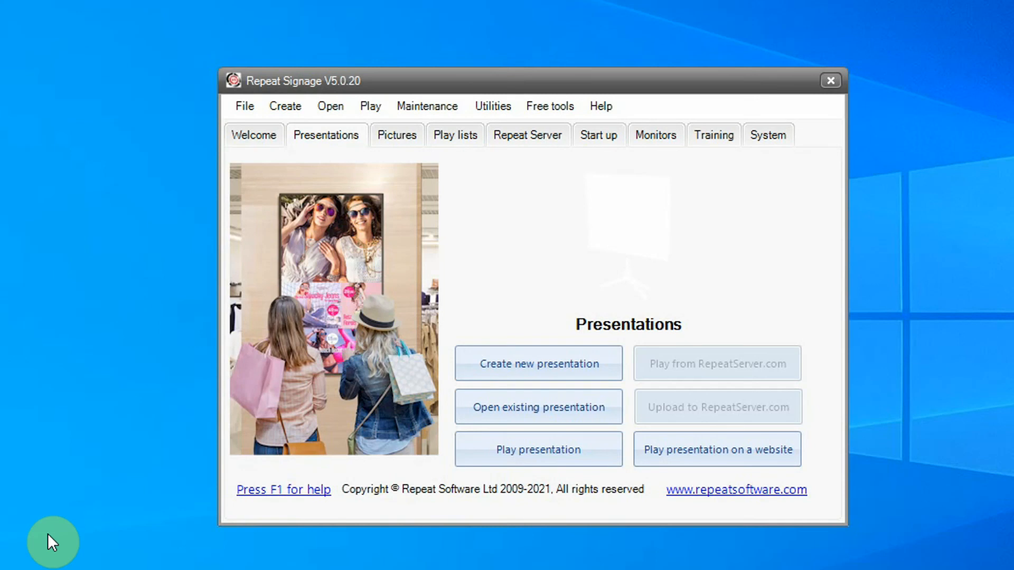